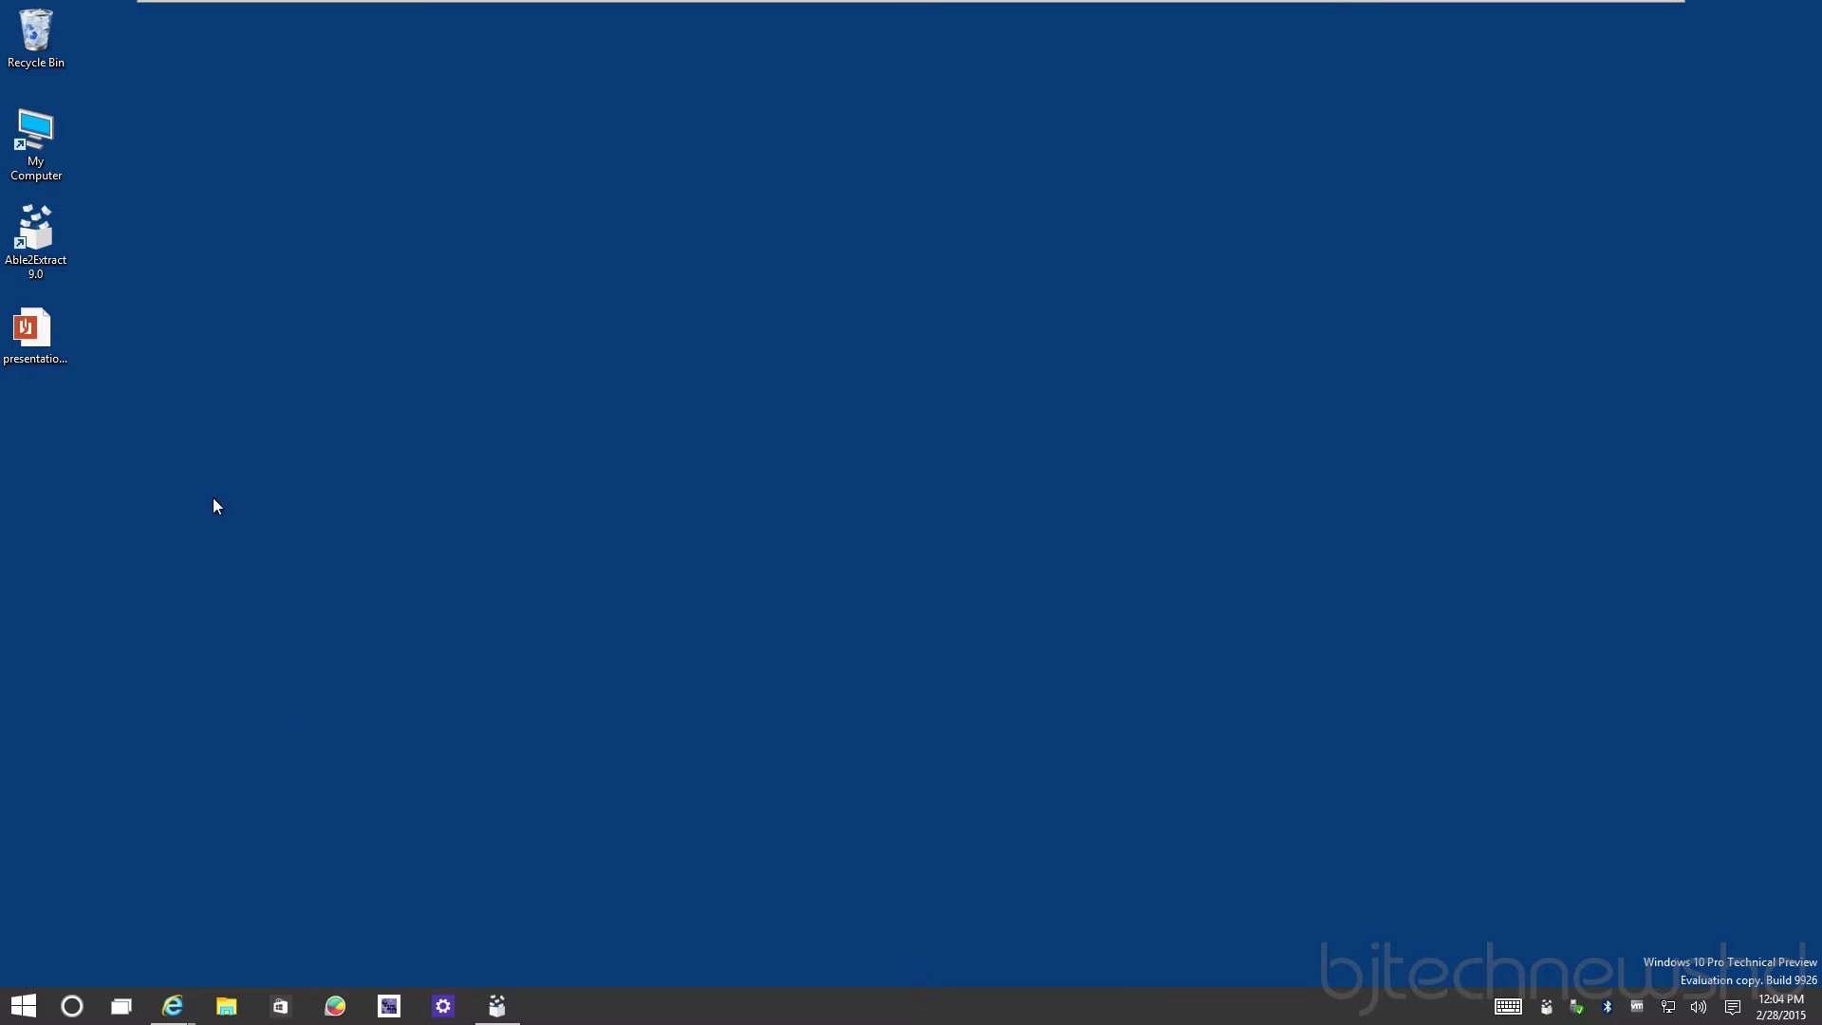
left_click(497, 1006)
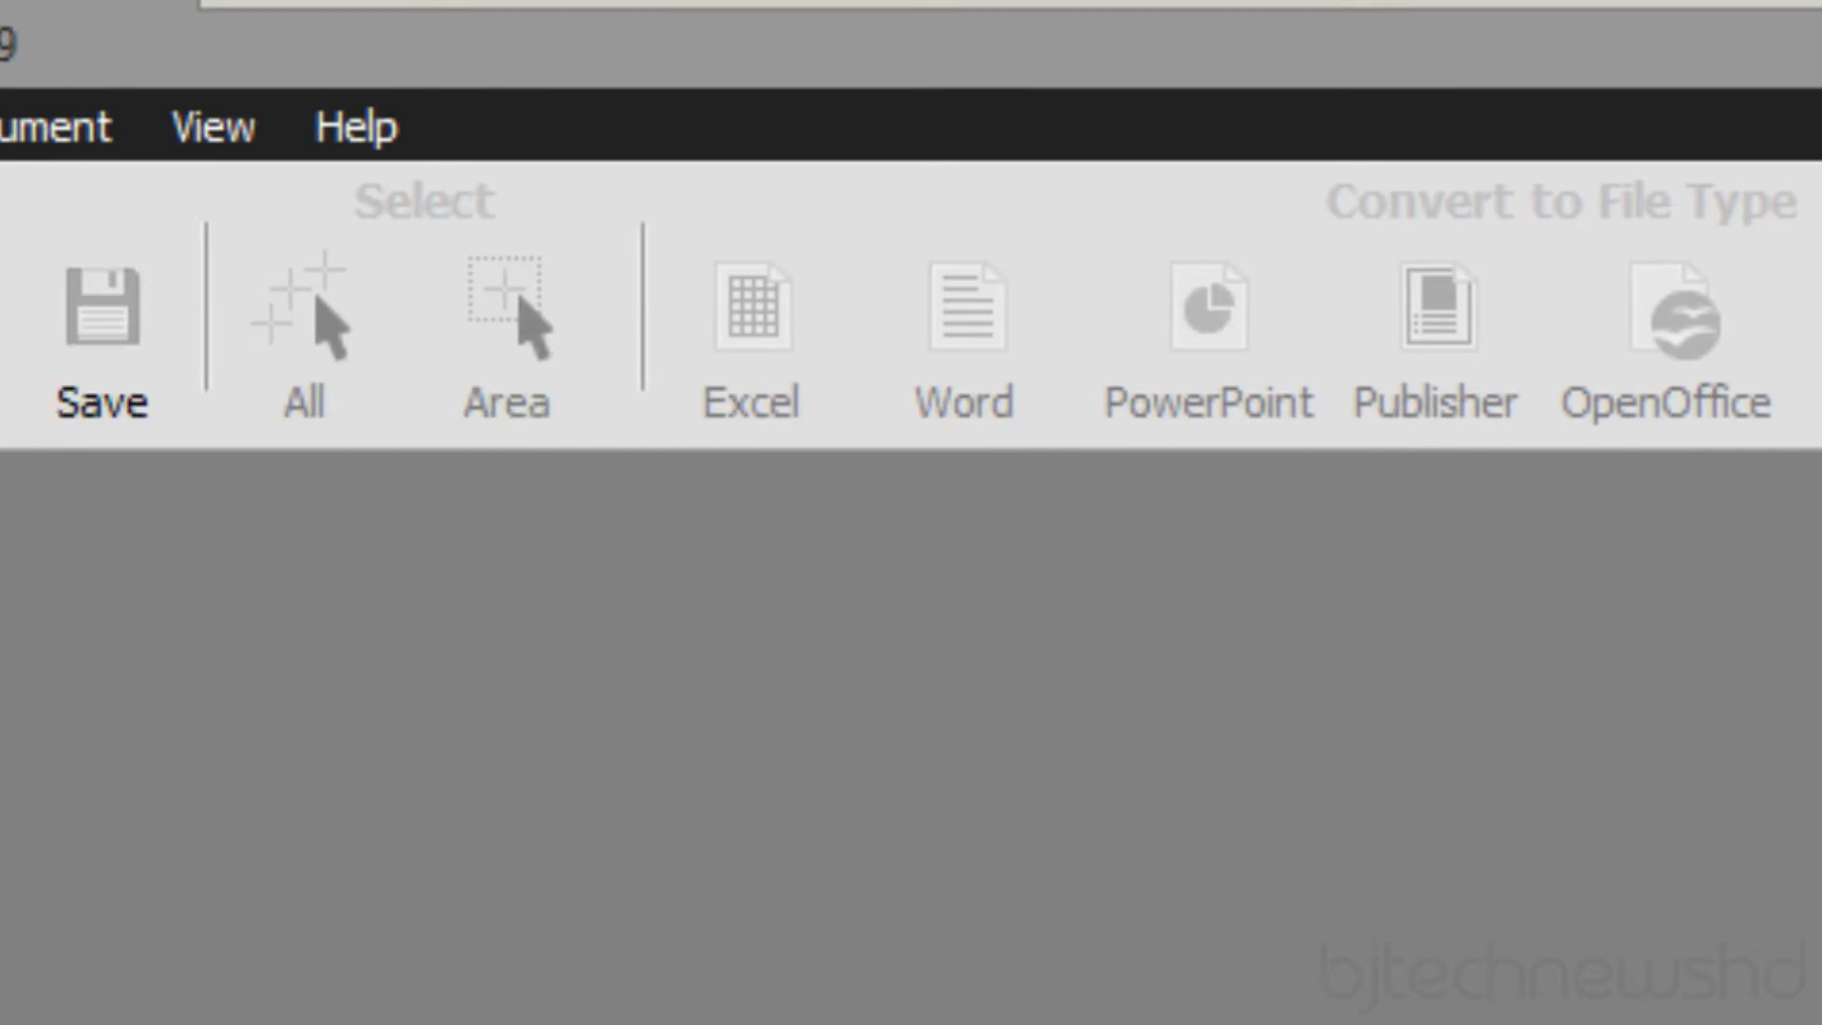
Cancel opening presentation.pdf, then close Internet Explorer to bring up its close-all-tabs prompt.
key("ctrl+o")
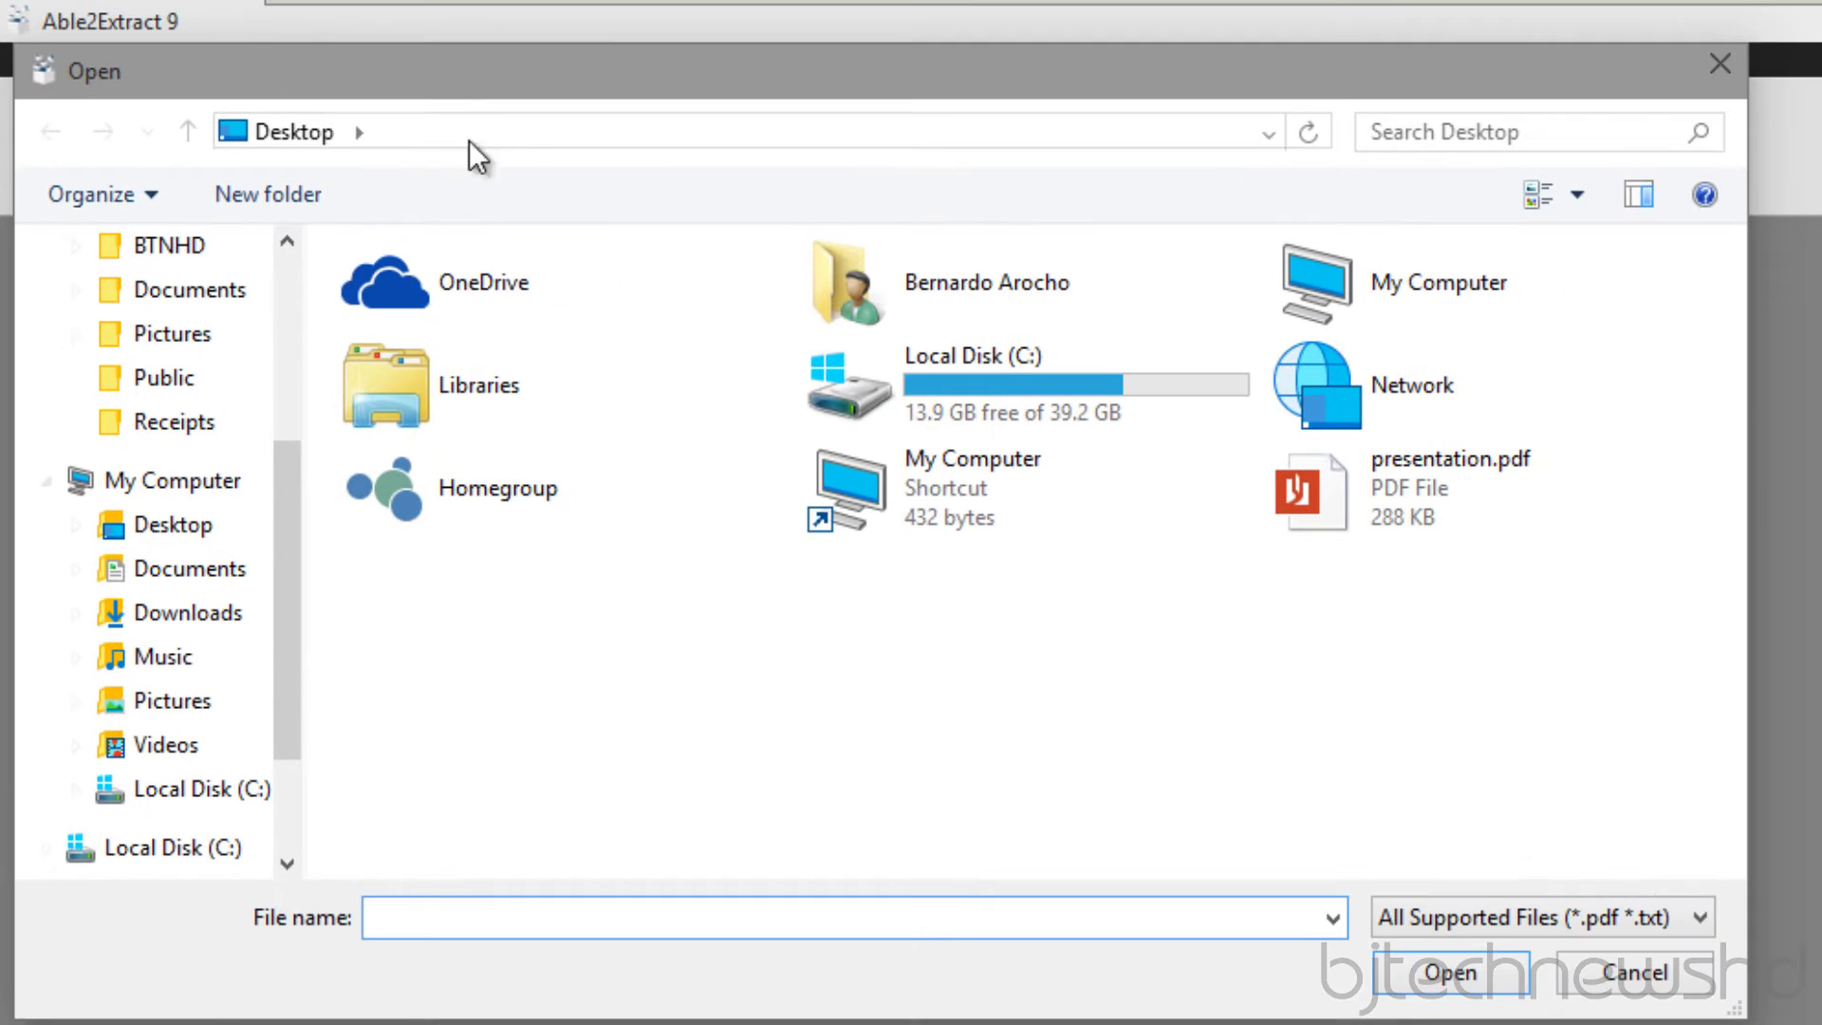
left_click(1397, 524)
left_click(1594, 979)
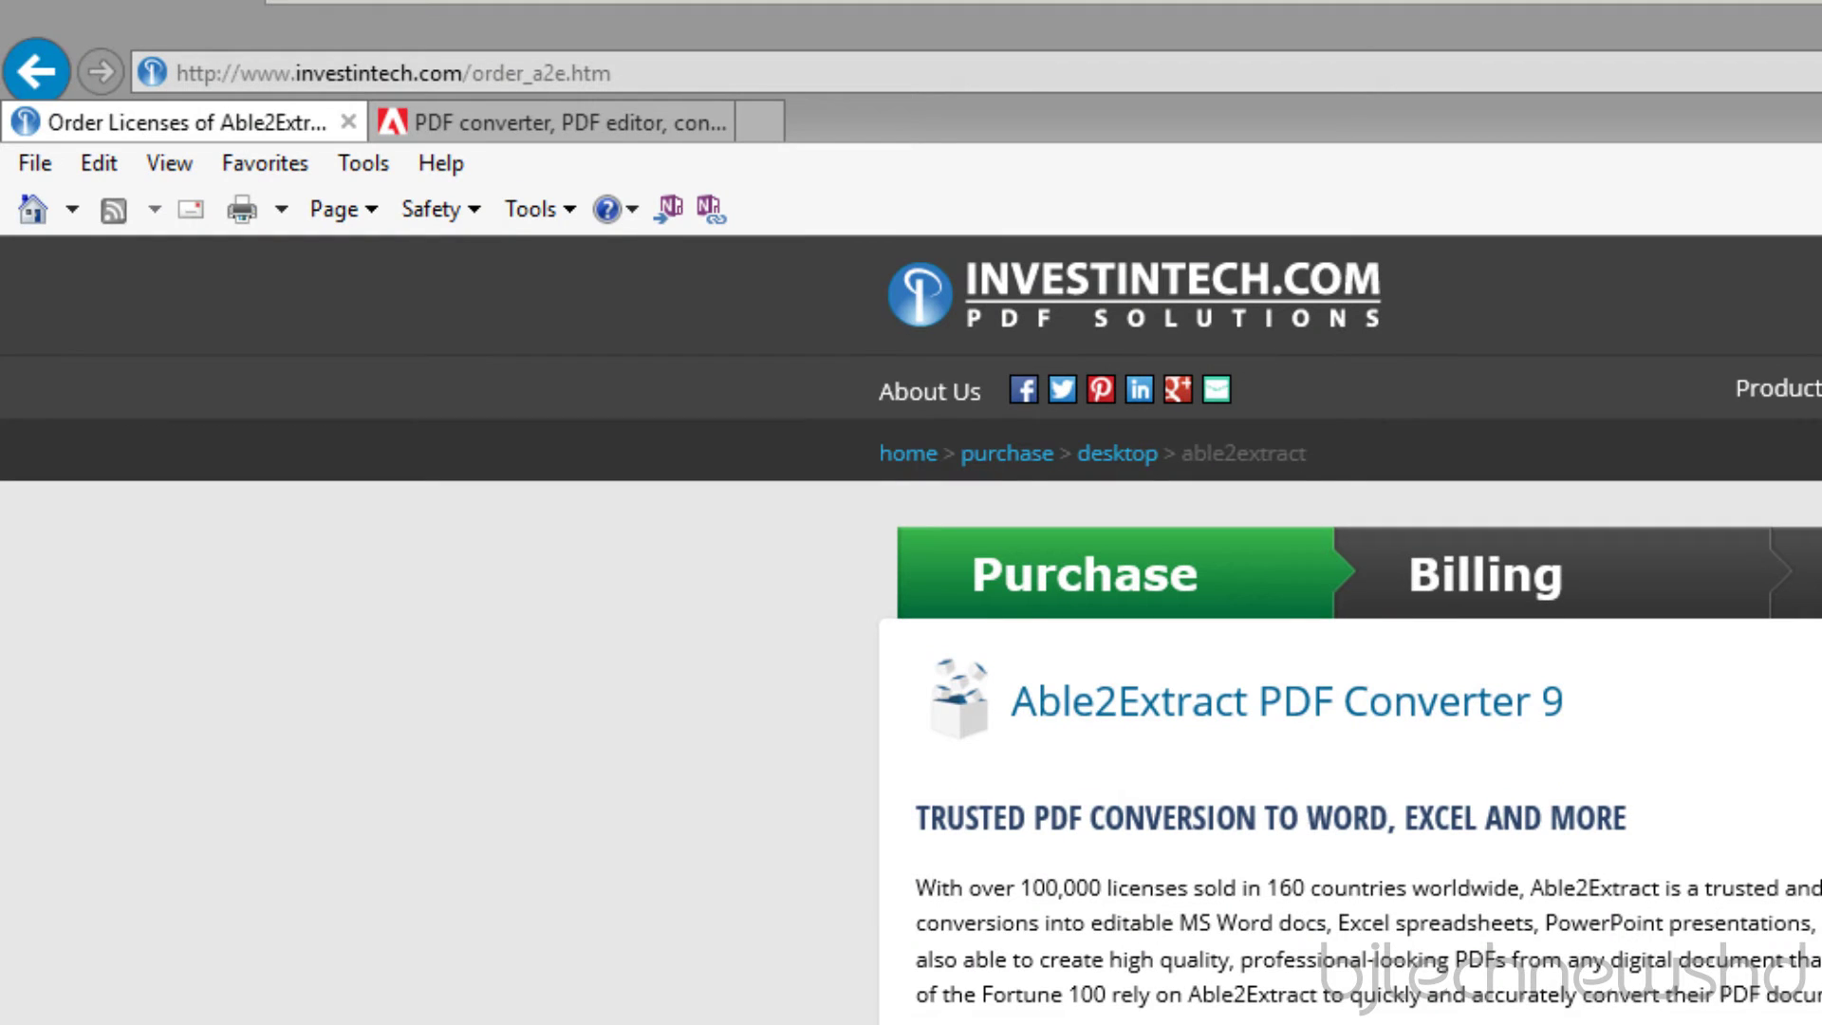
key("alt+F4")
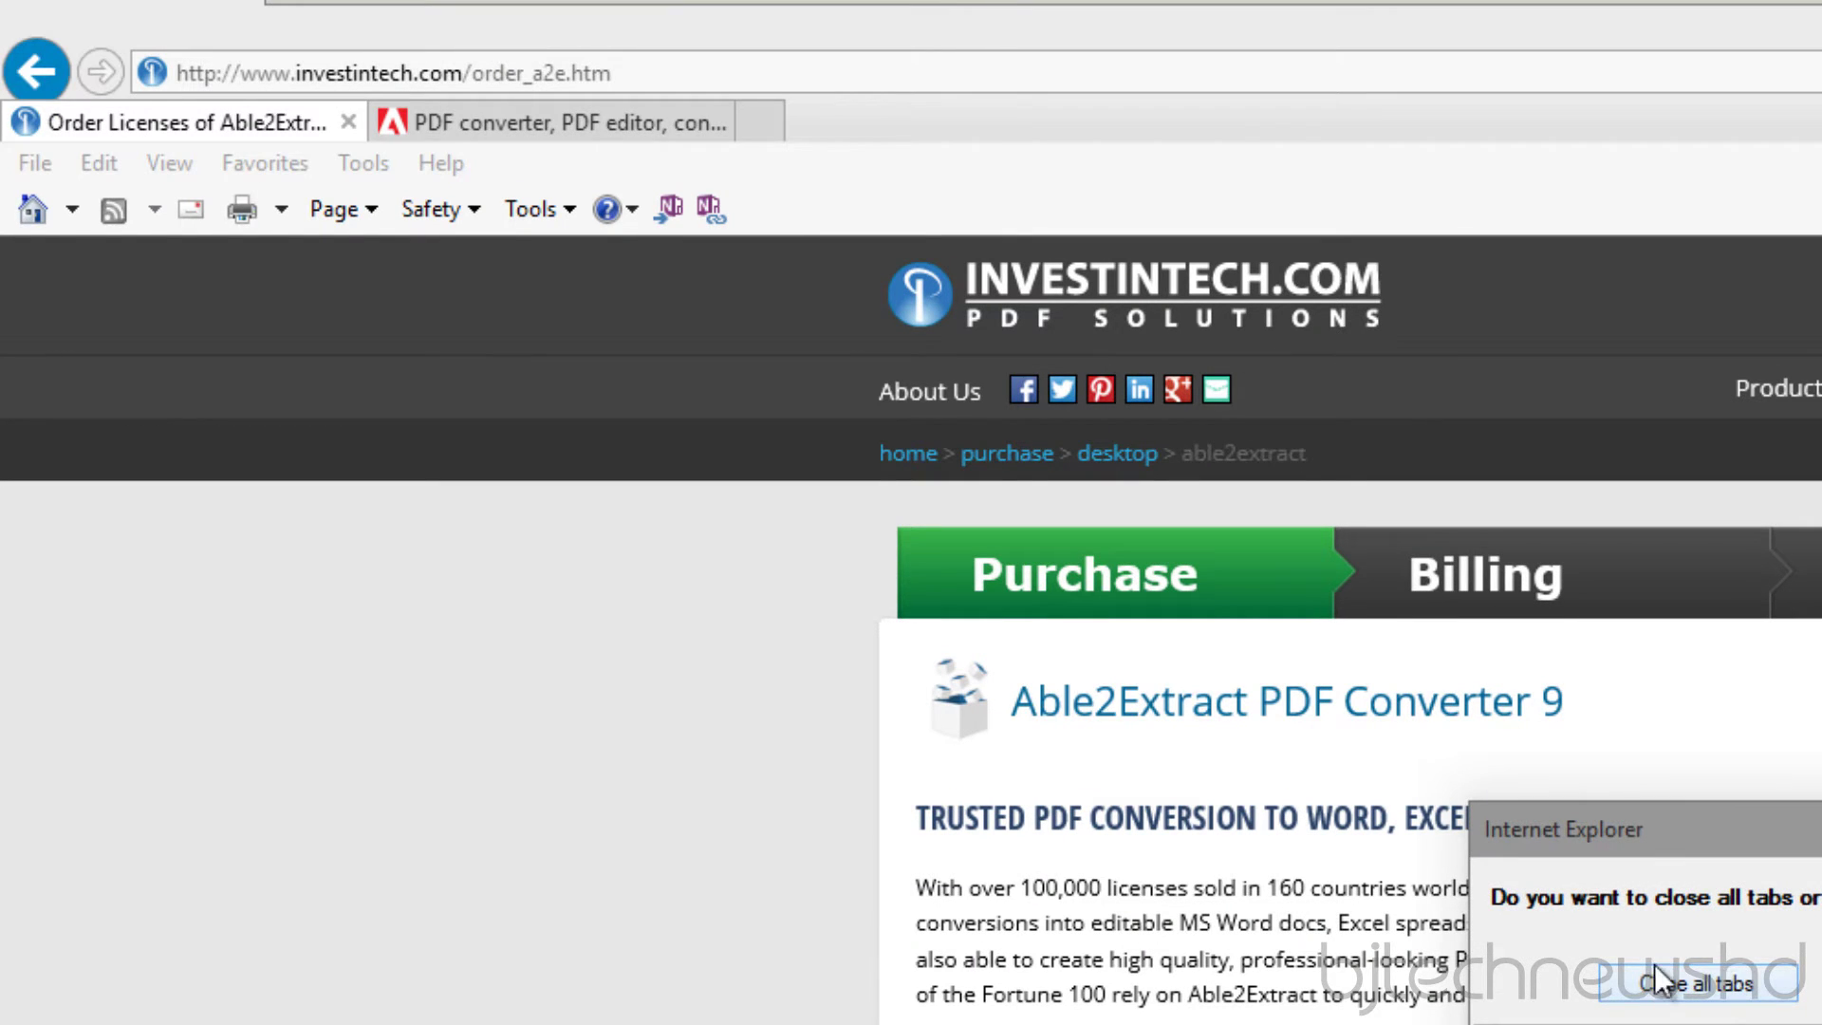
Close all browser tabs, preview presentation.pdf's slides in Reader, then close Reader.
left_click(1649, 977)
double_click(104, 658)
scroll(805, 749, "down", 10)
scroll(803, 748, "up", 10)
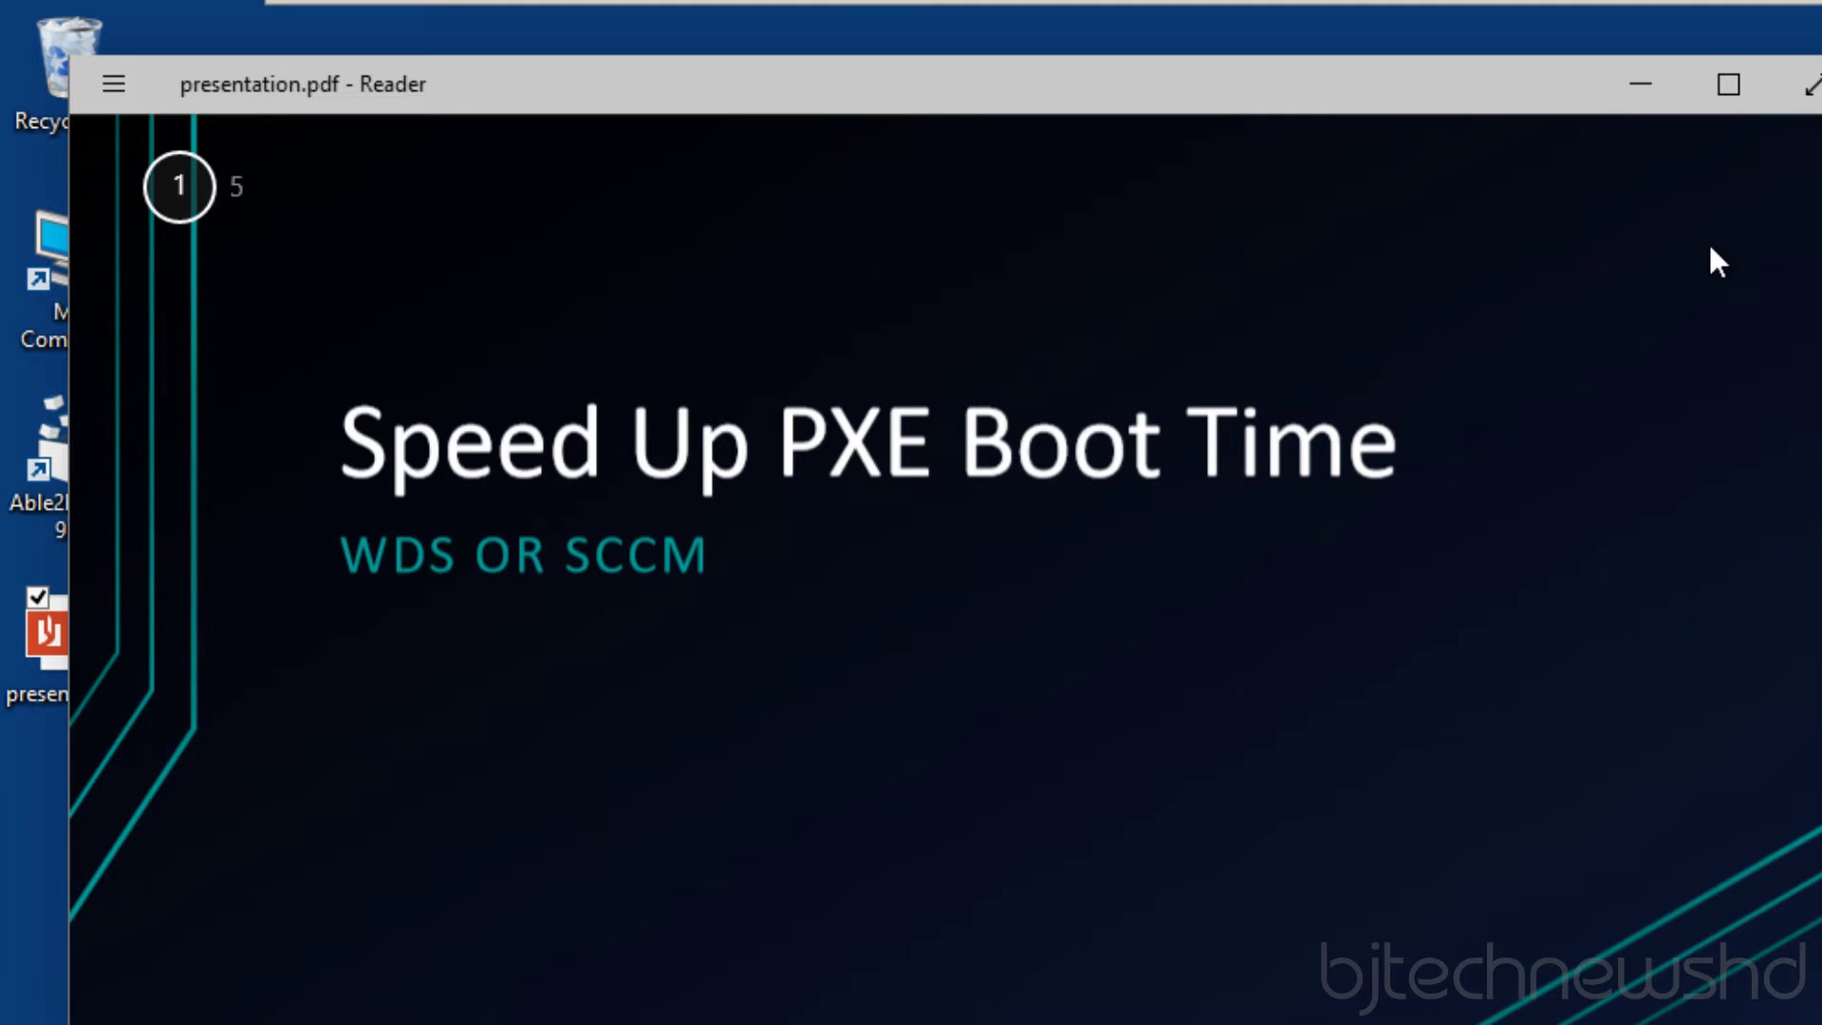
key("alt+F4")
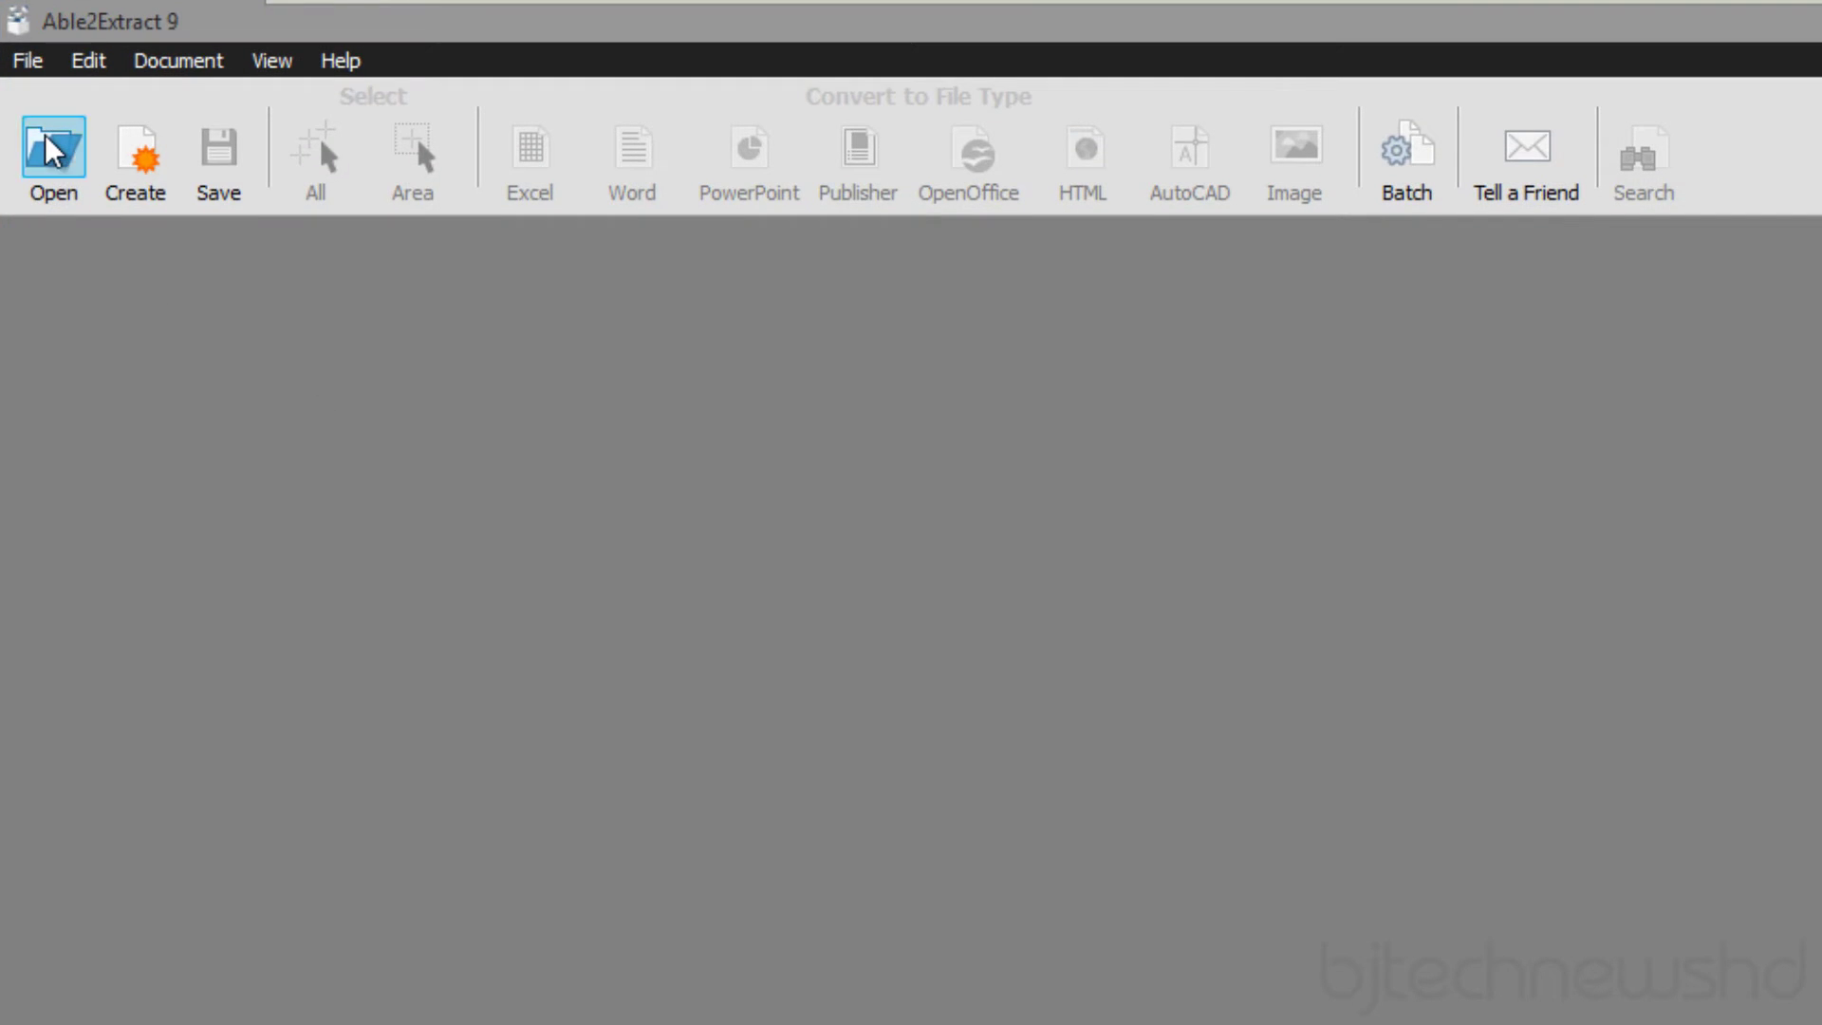
Open presentation.pdf from the file dialog, scroll its pages, and select all its content.
left_click(48, 155)
left_click_drag(839, 57, 1357, 422)
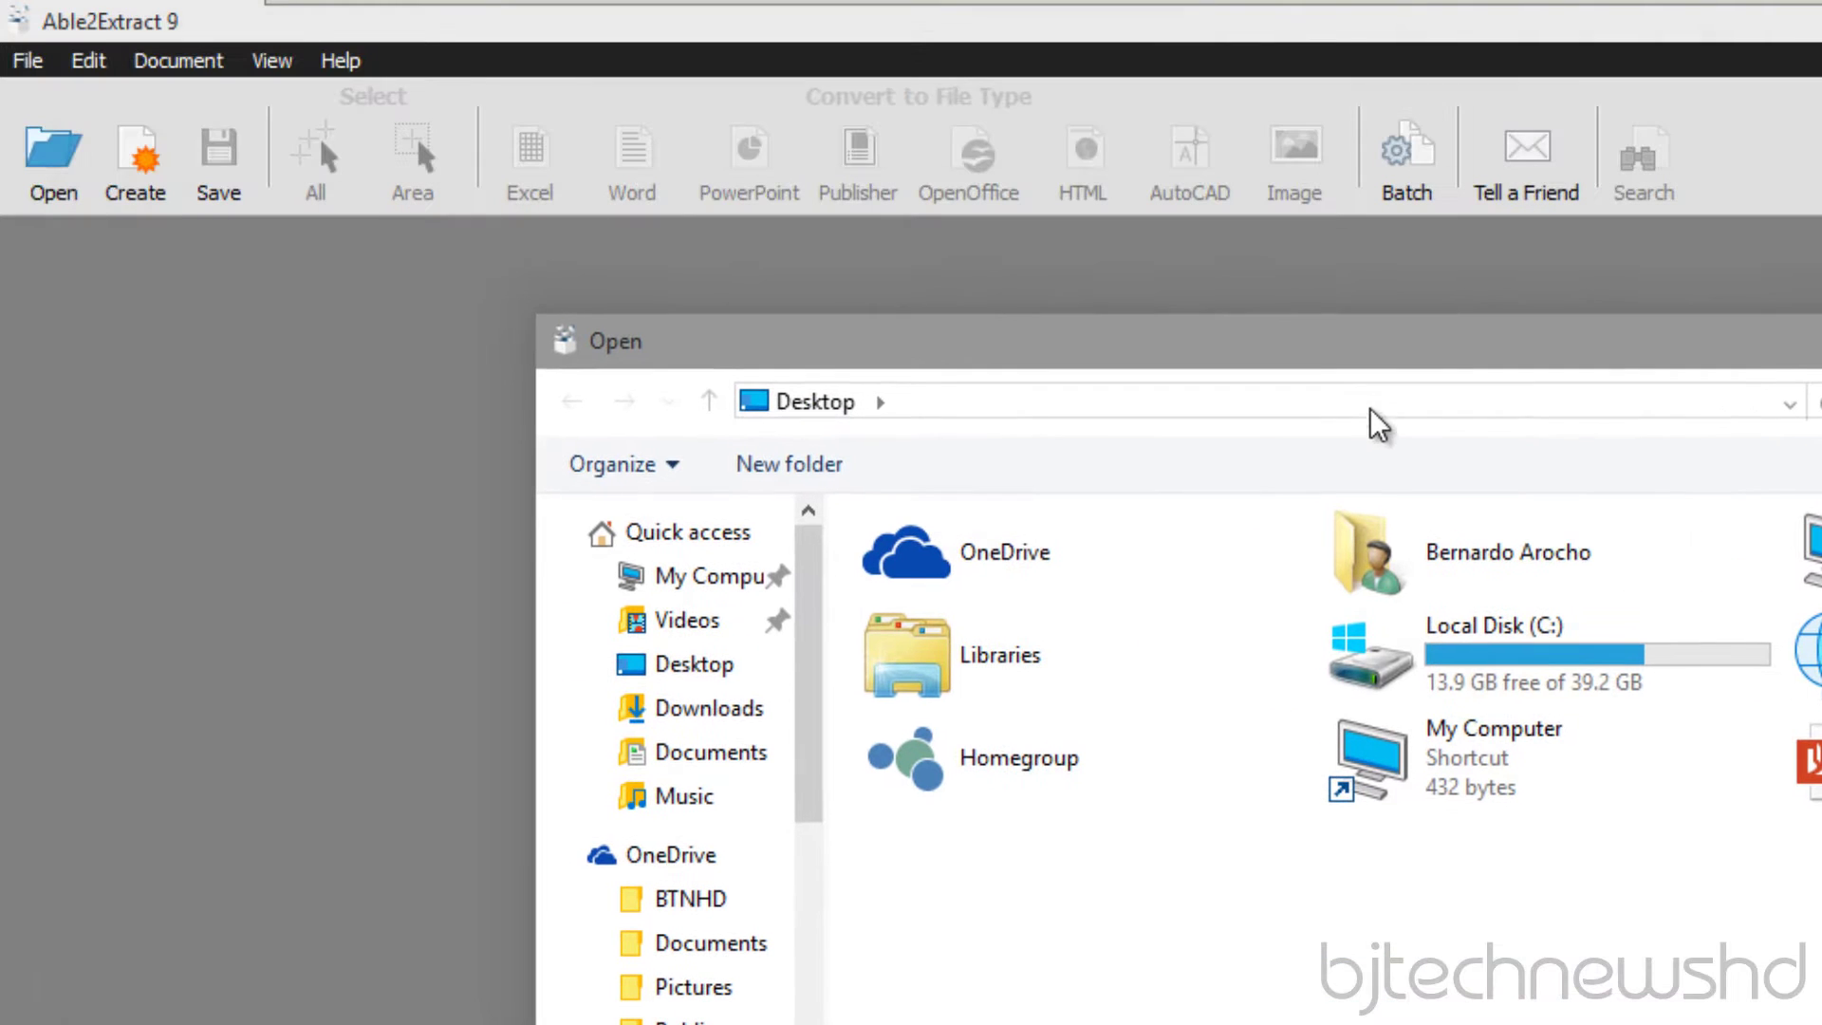
double_click(1812, 764)
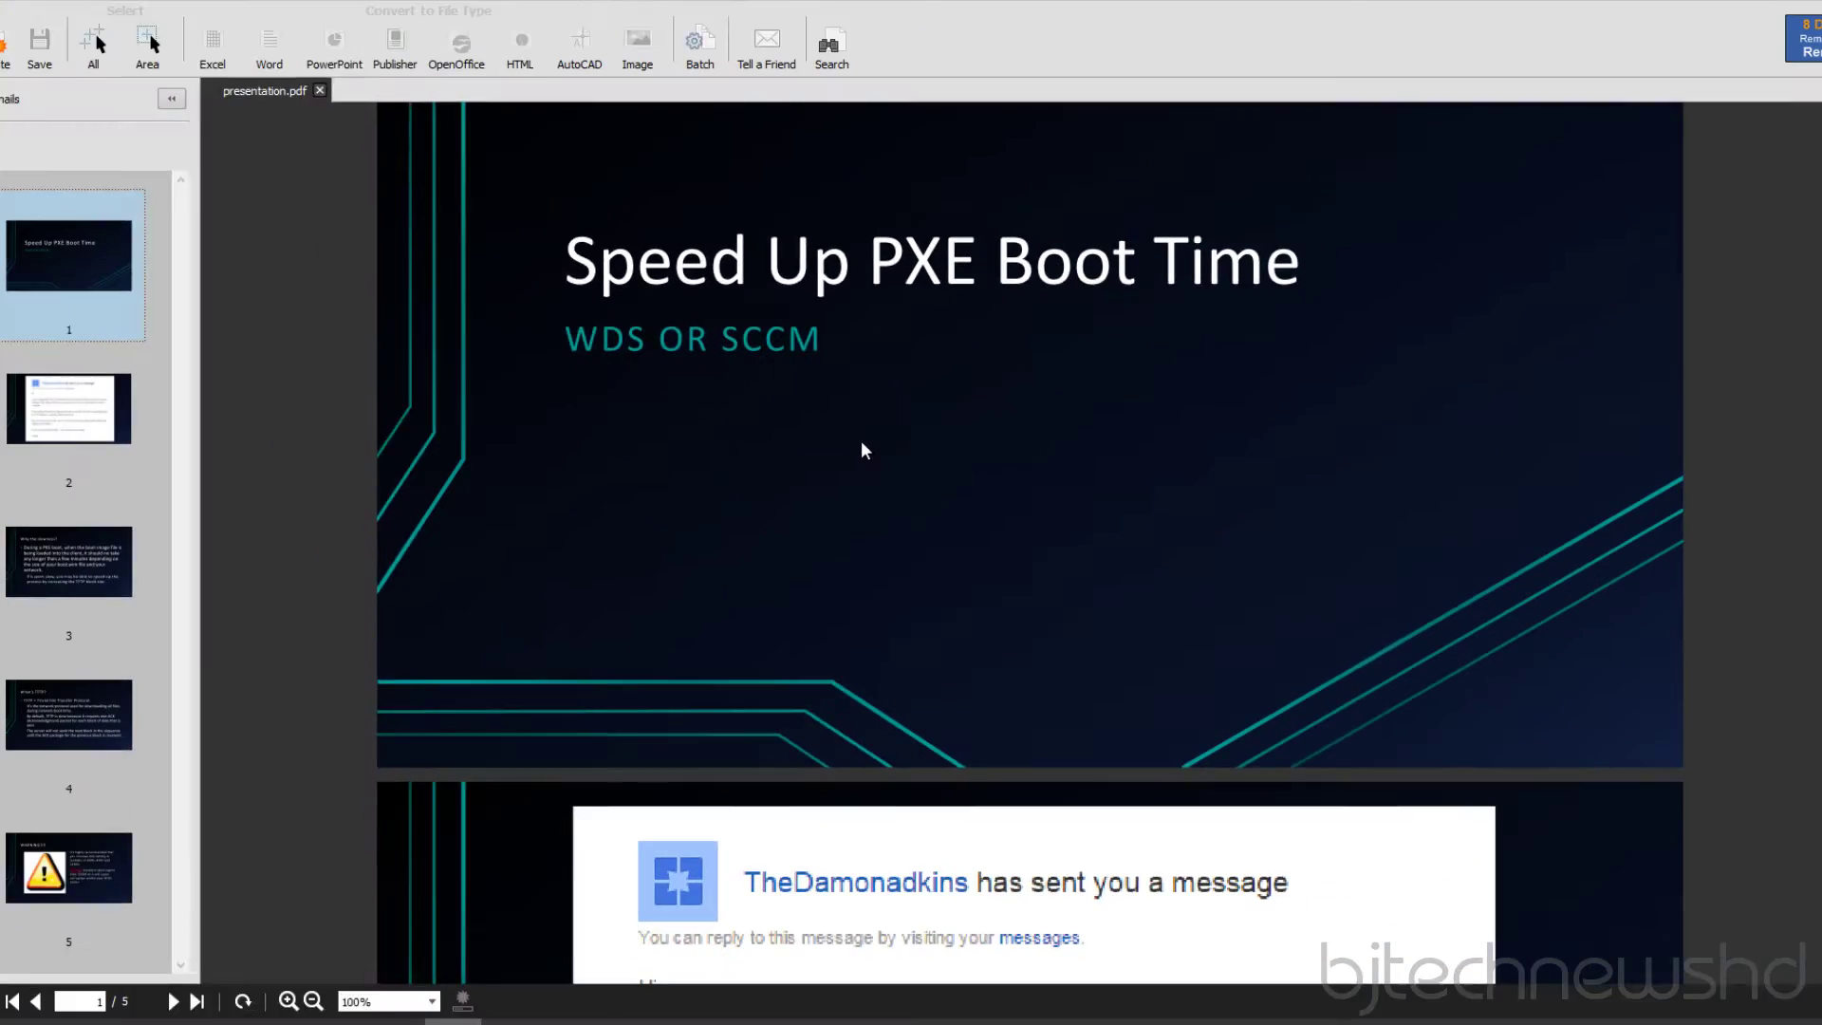
scroll(660, 422, "down", 5)
scroll(886, 480, "down", 1)
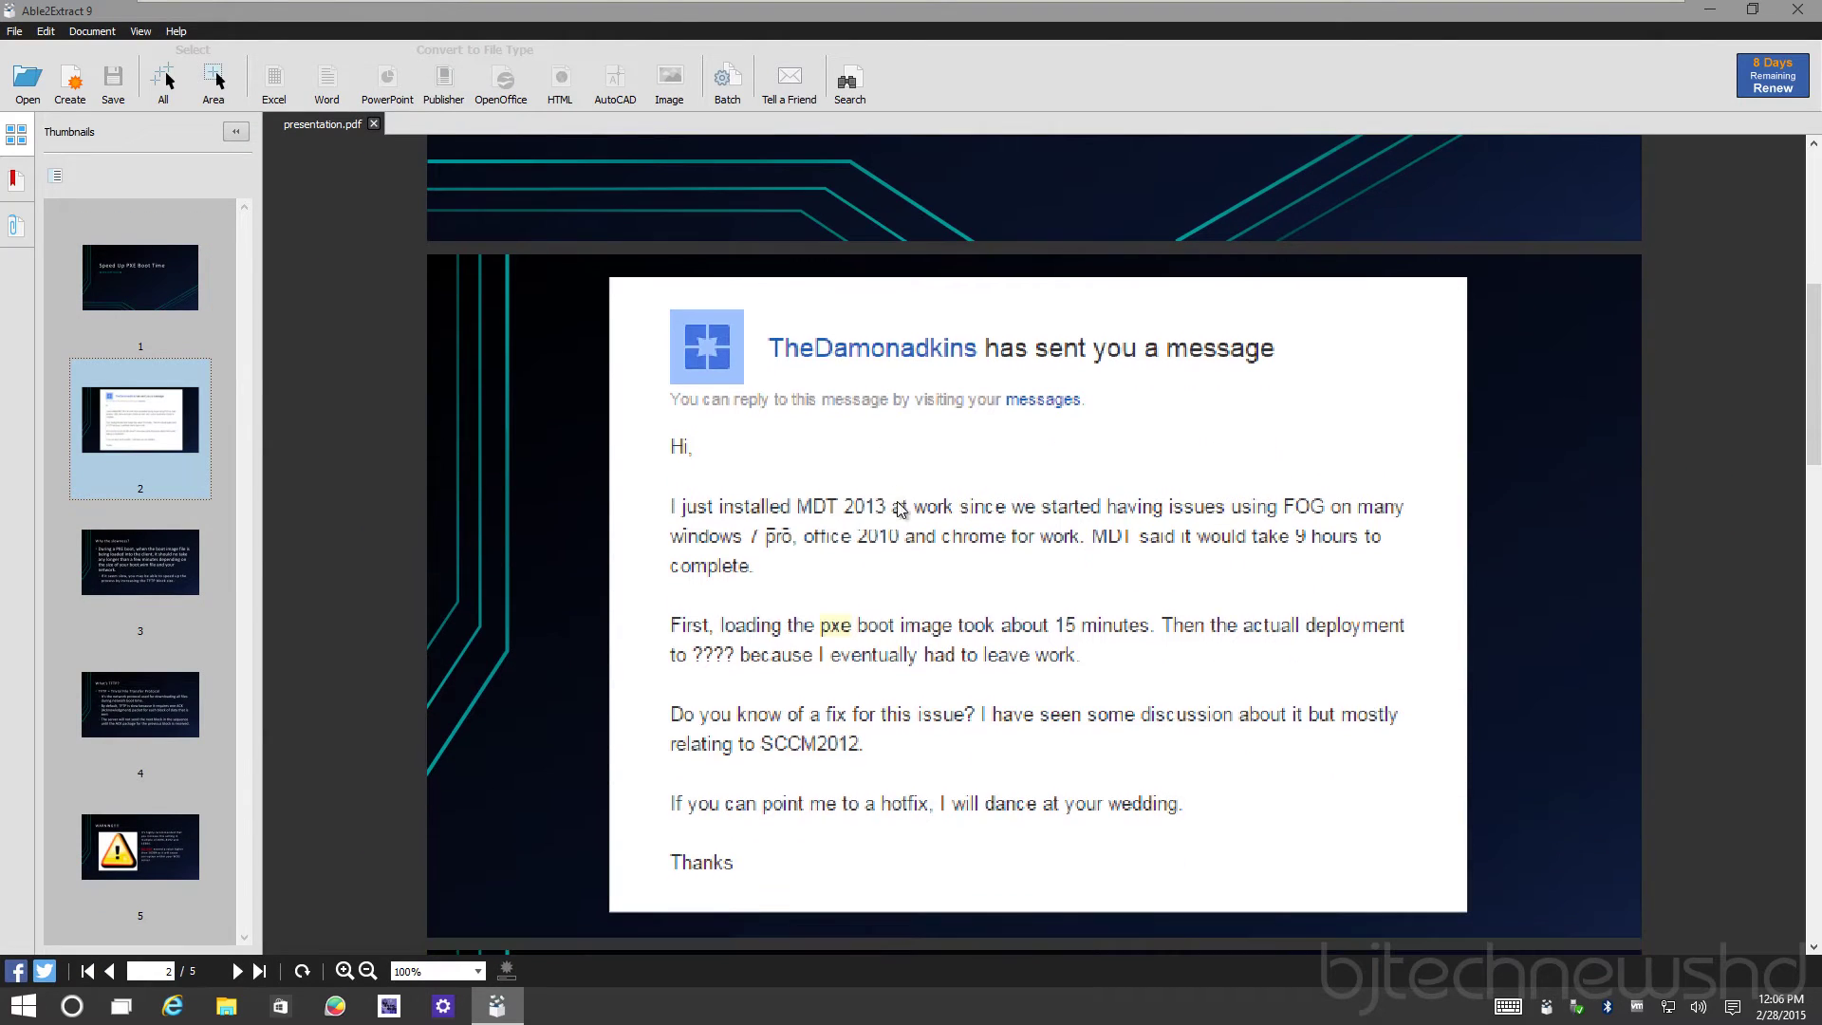
left_click(793, 488)
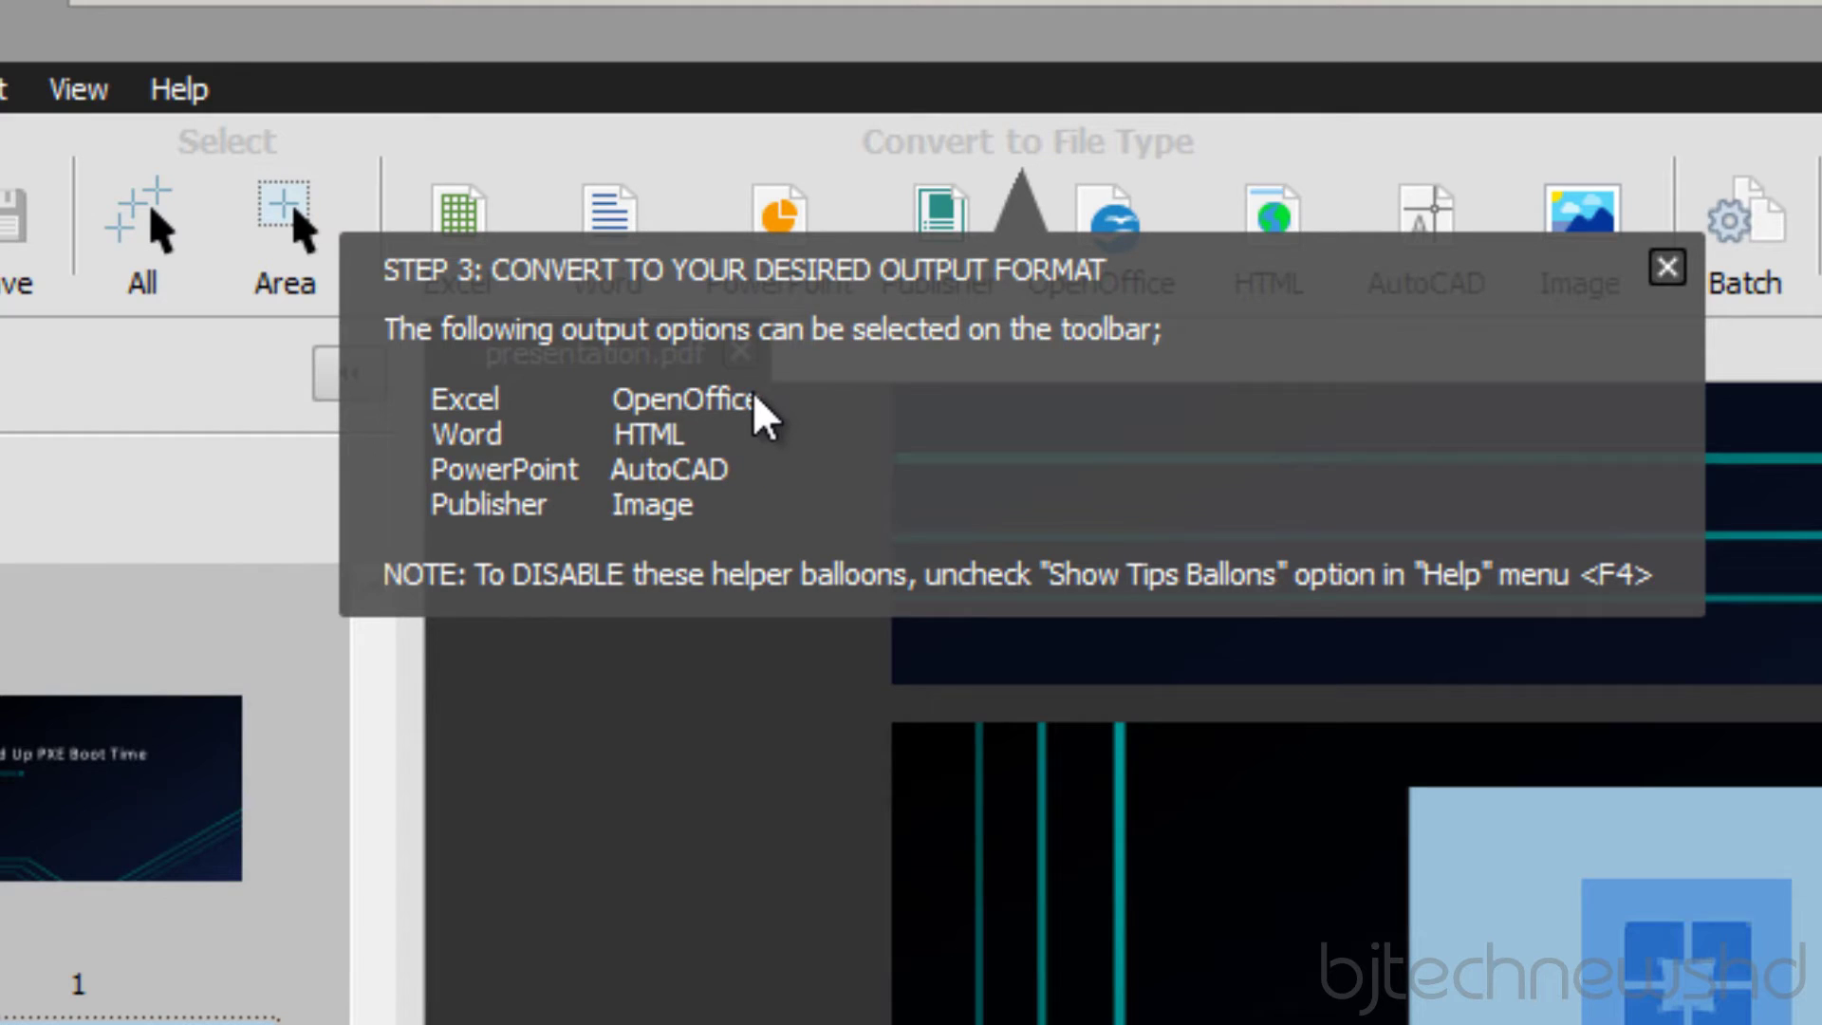
Dismiss the Step 3 tip, scroll through the pages, and choose Word as the conversion format.
left_click(1670, 270)
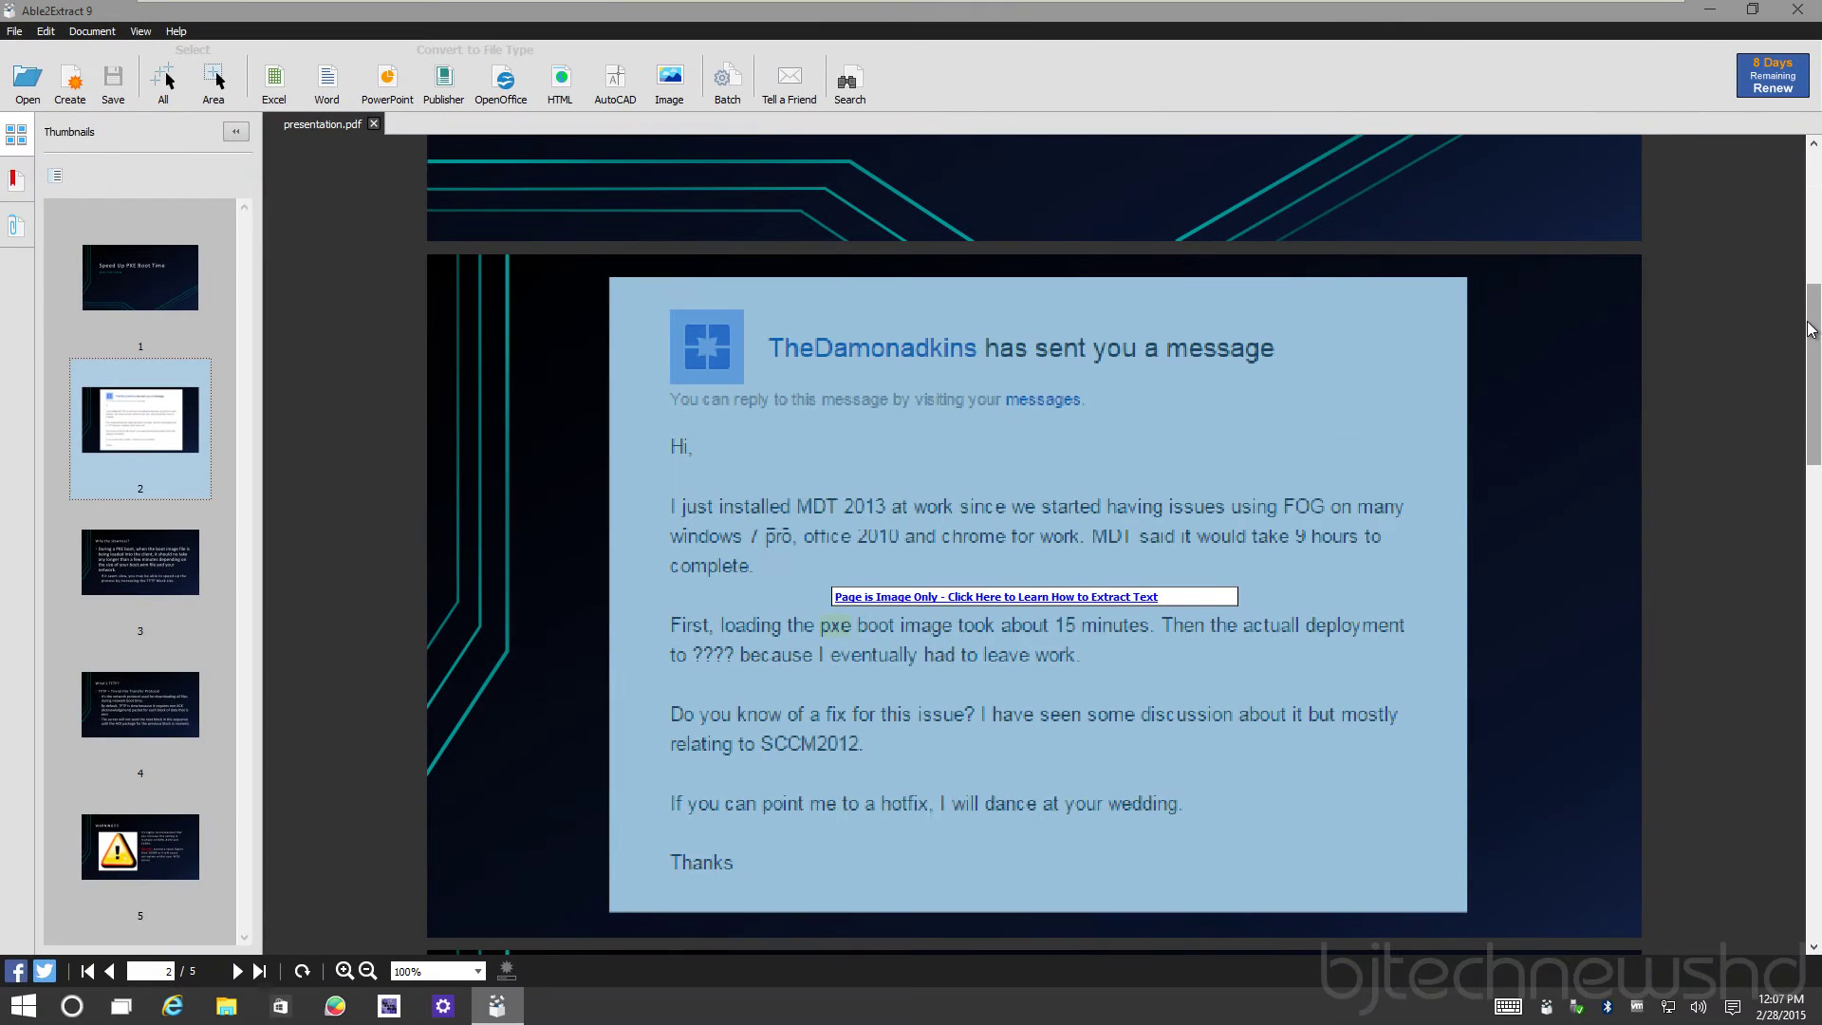
left_click_drag(1810, 329, 1731, 443)
scroll(1731, 442, "down", 2)
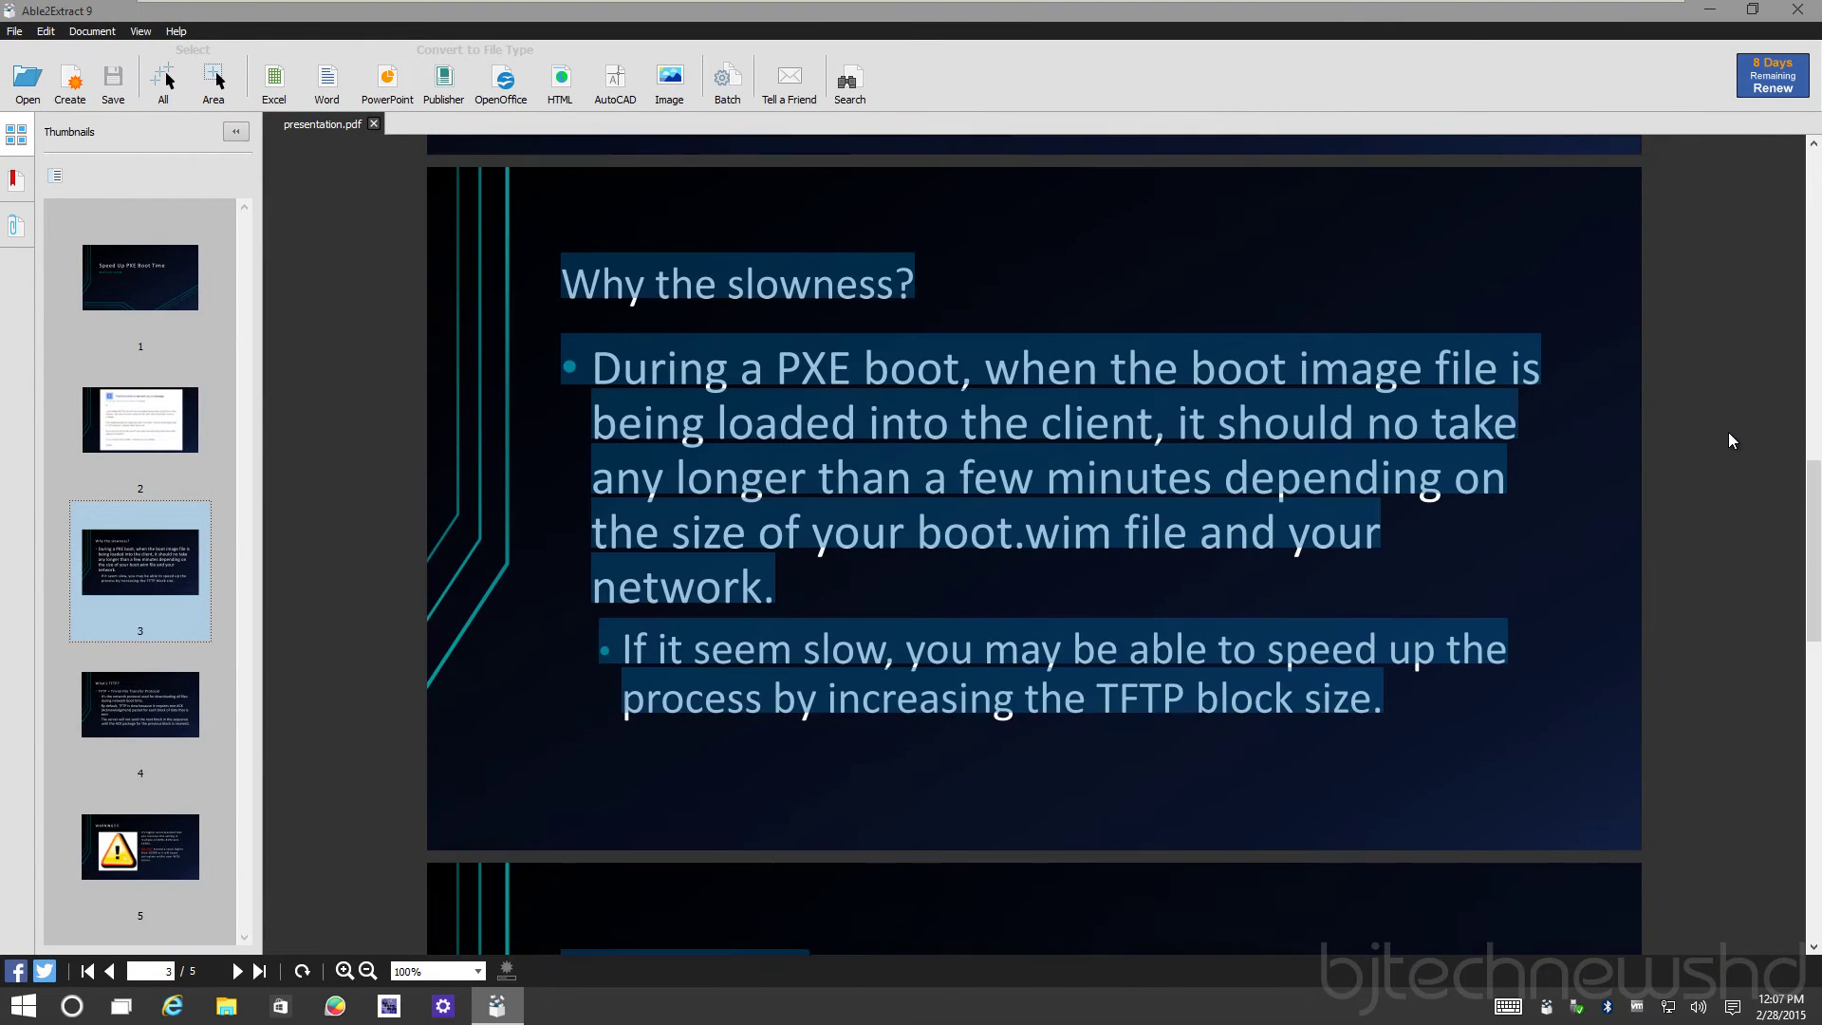
scroll(1727, 430, "up", 3)
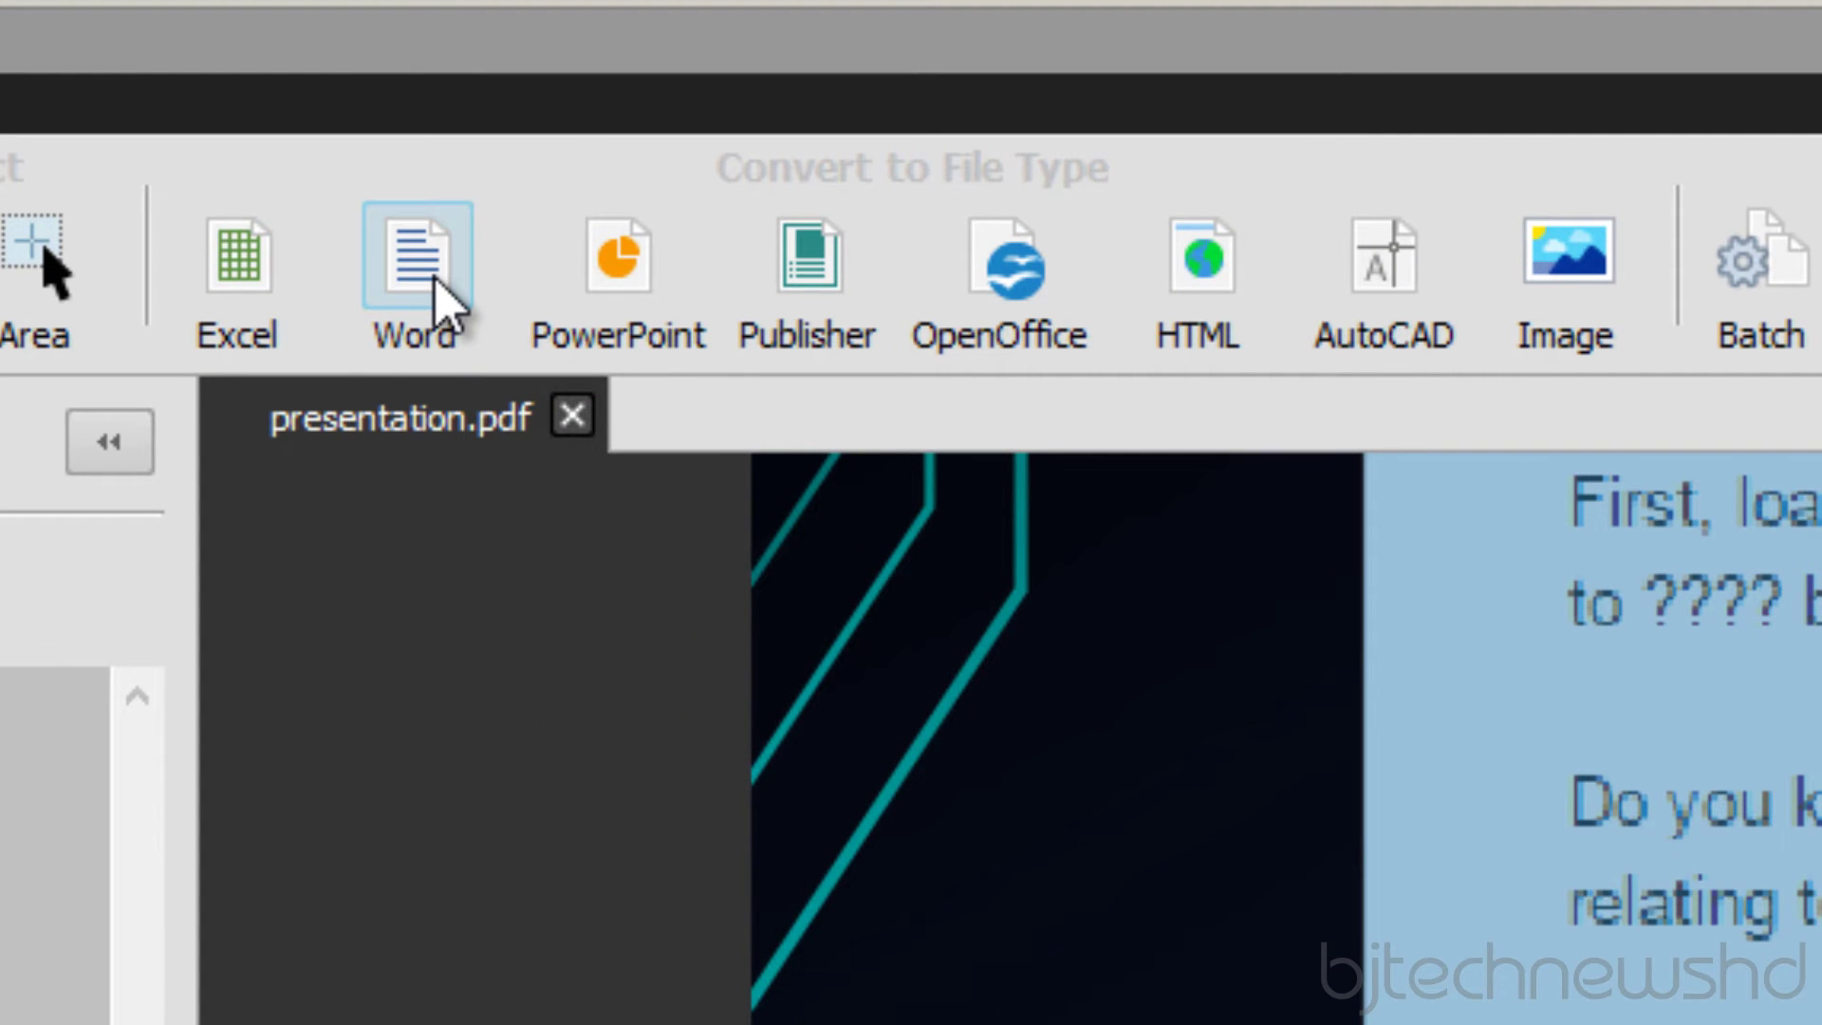
left_click(436, 301)
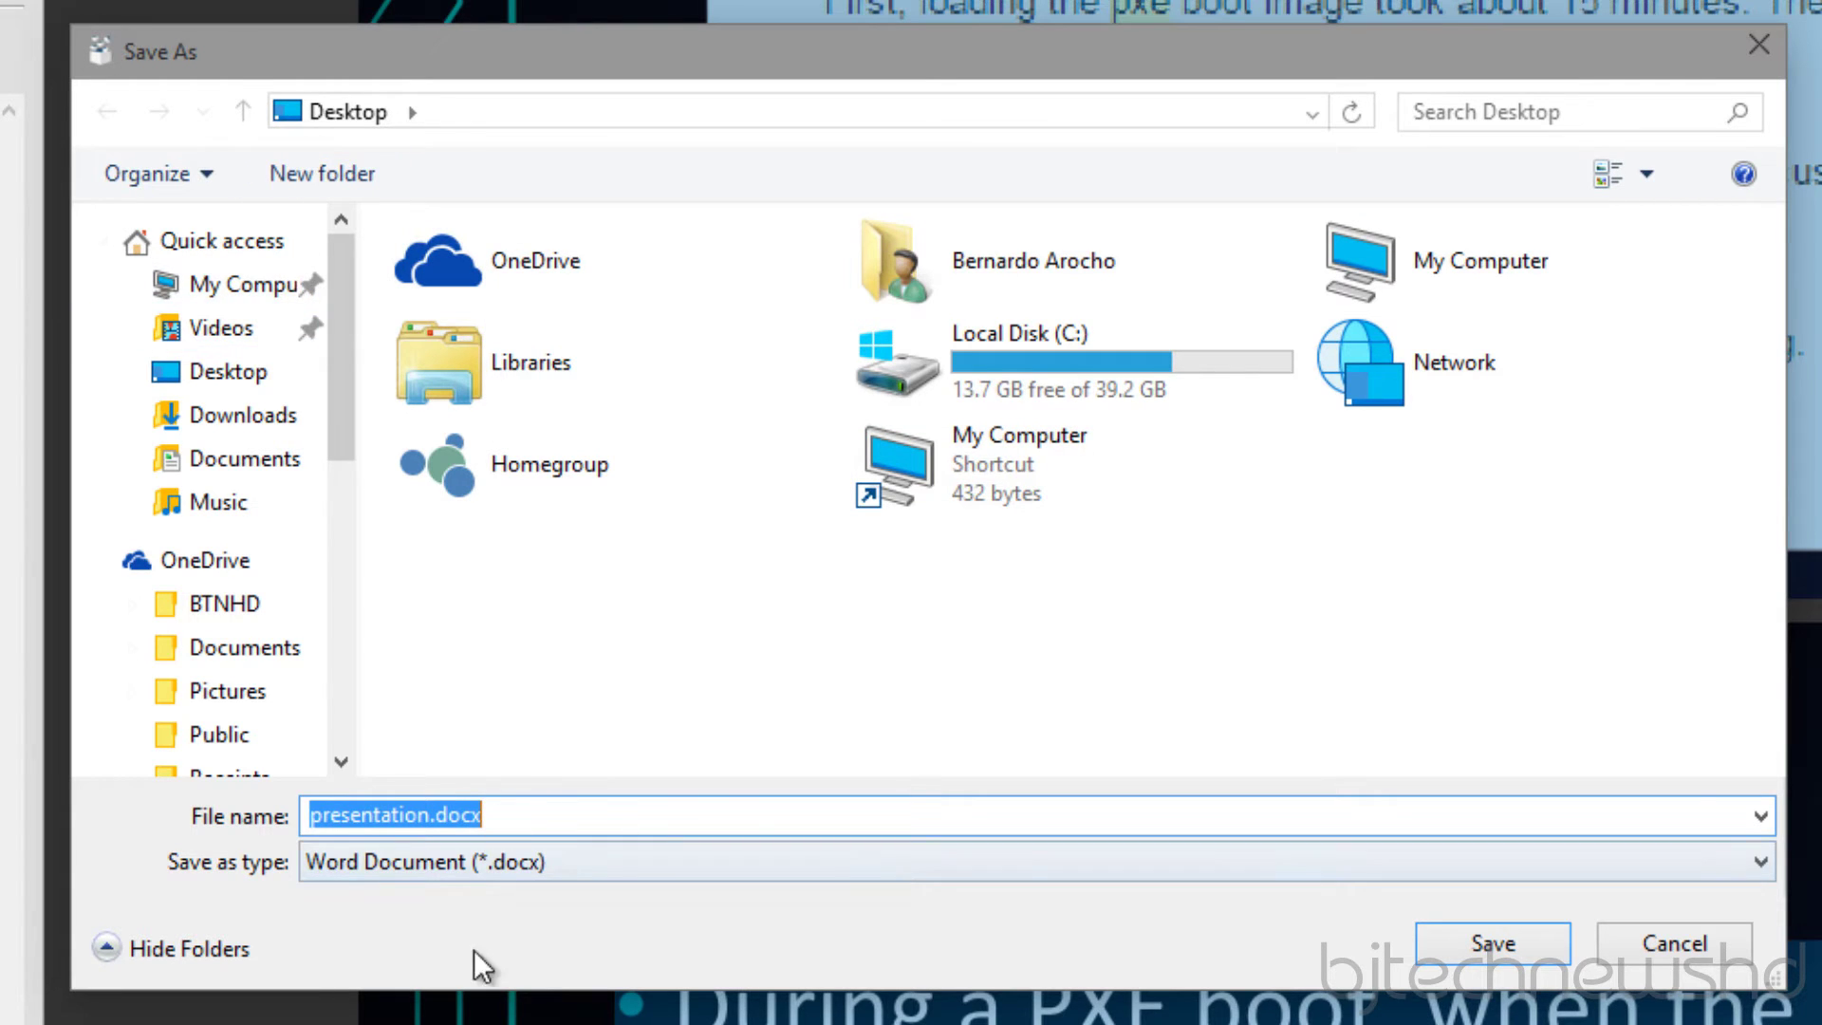
Save the output as presentation_word_convert.docx on the Desktop to run the conversion.
left_click(449, 823)
type("_word")
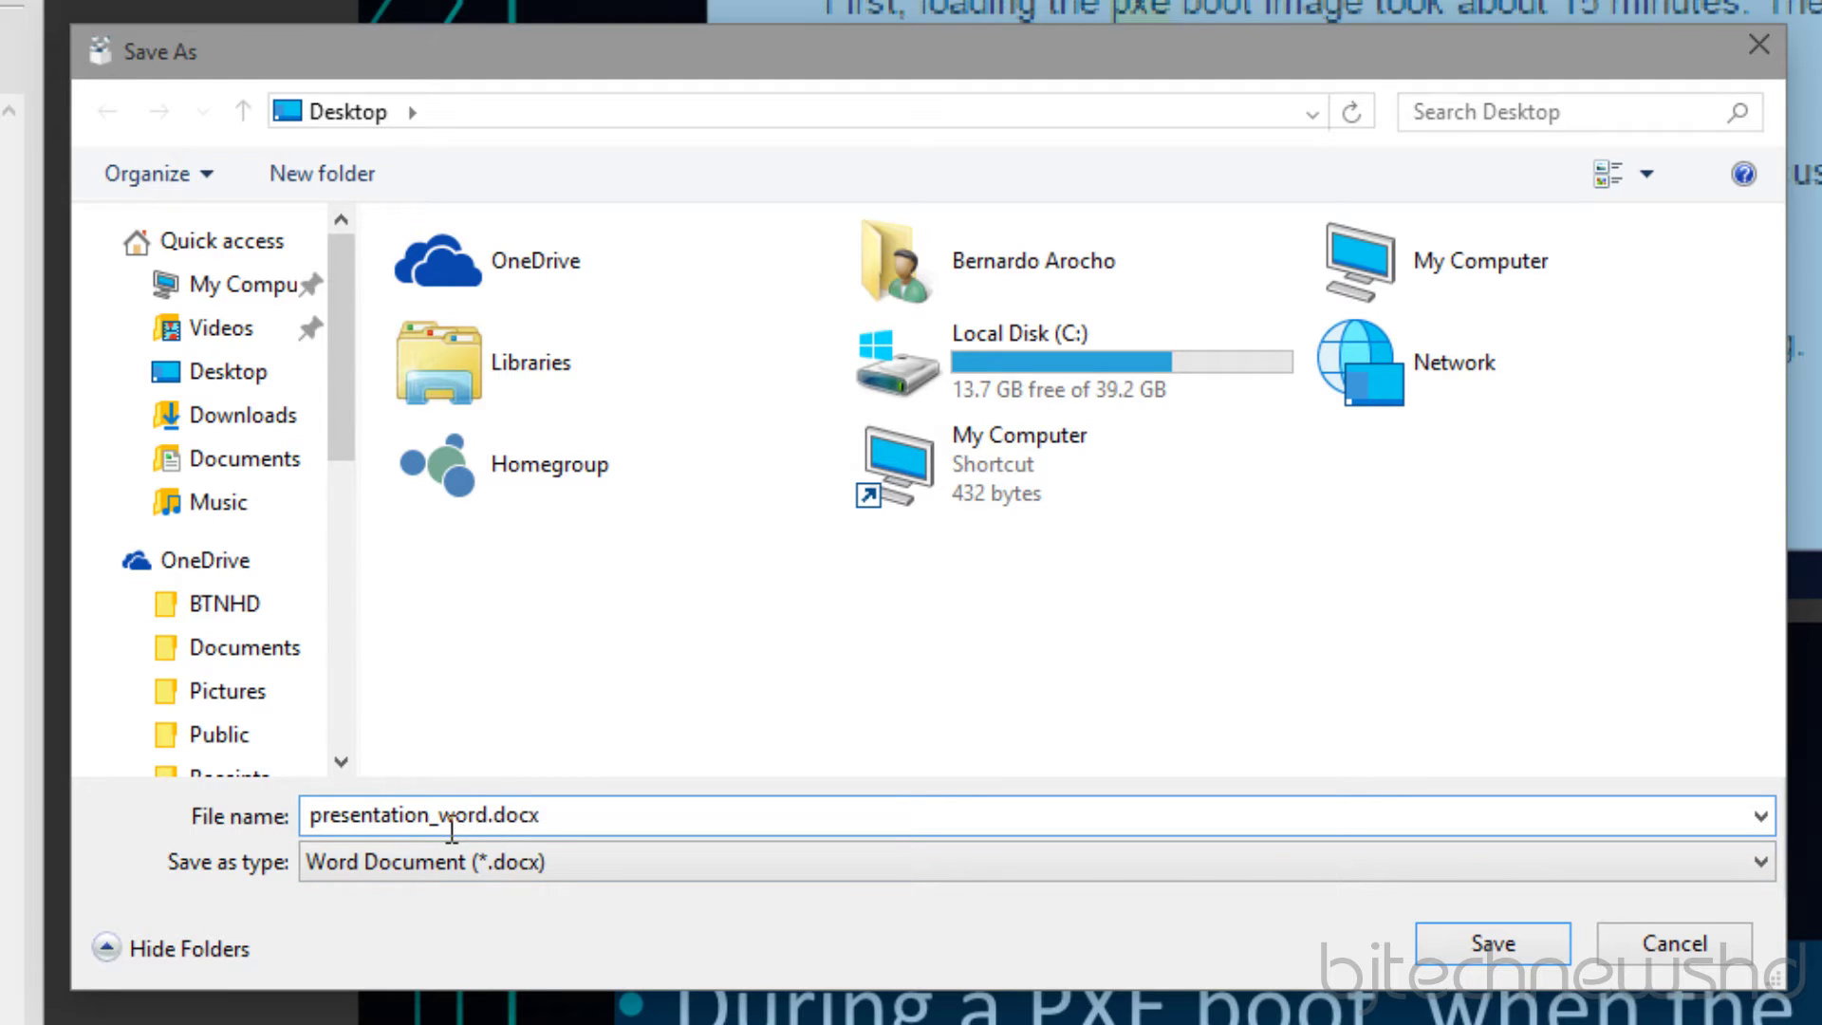
type("_convert")
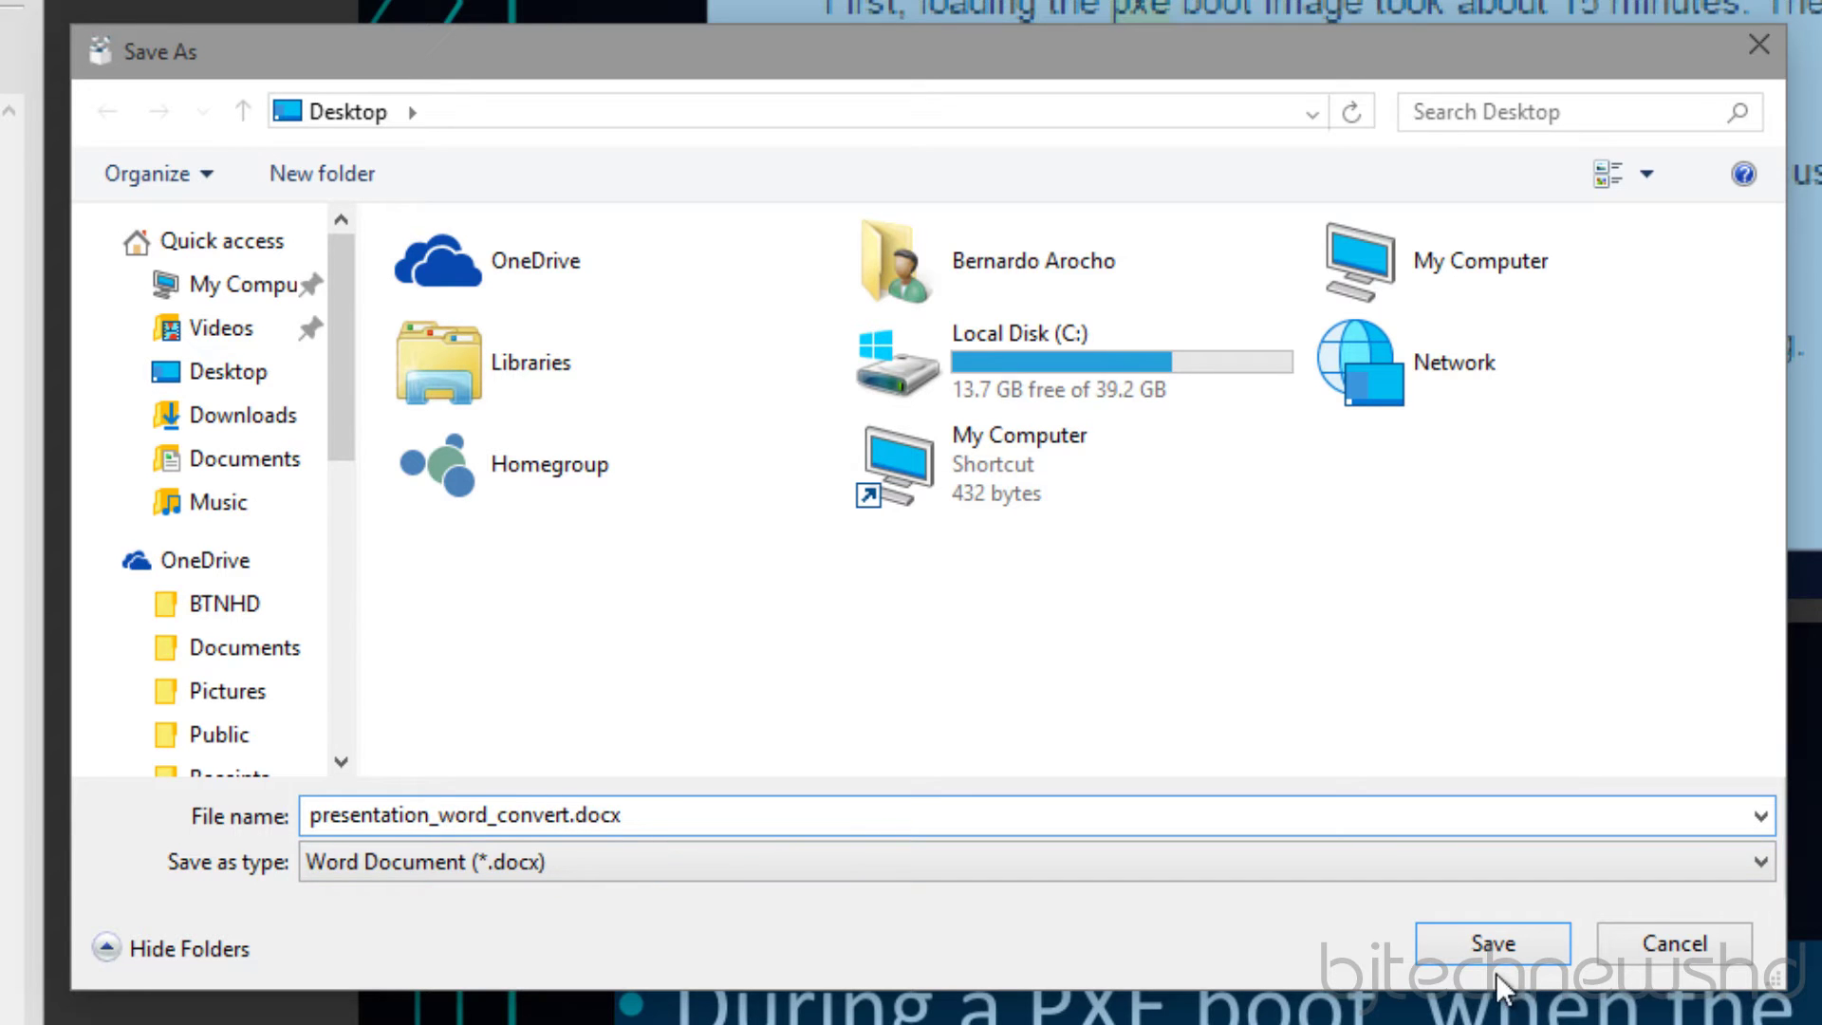
left_click(1495, 946)
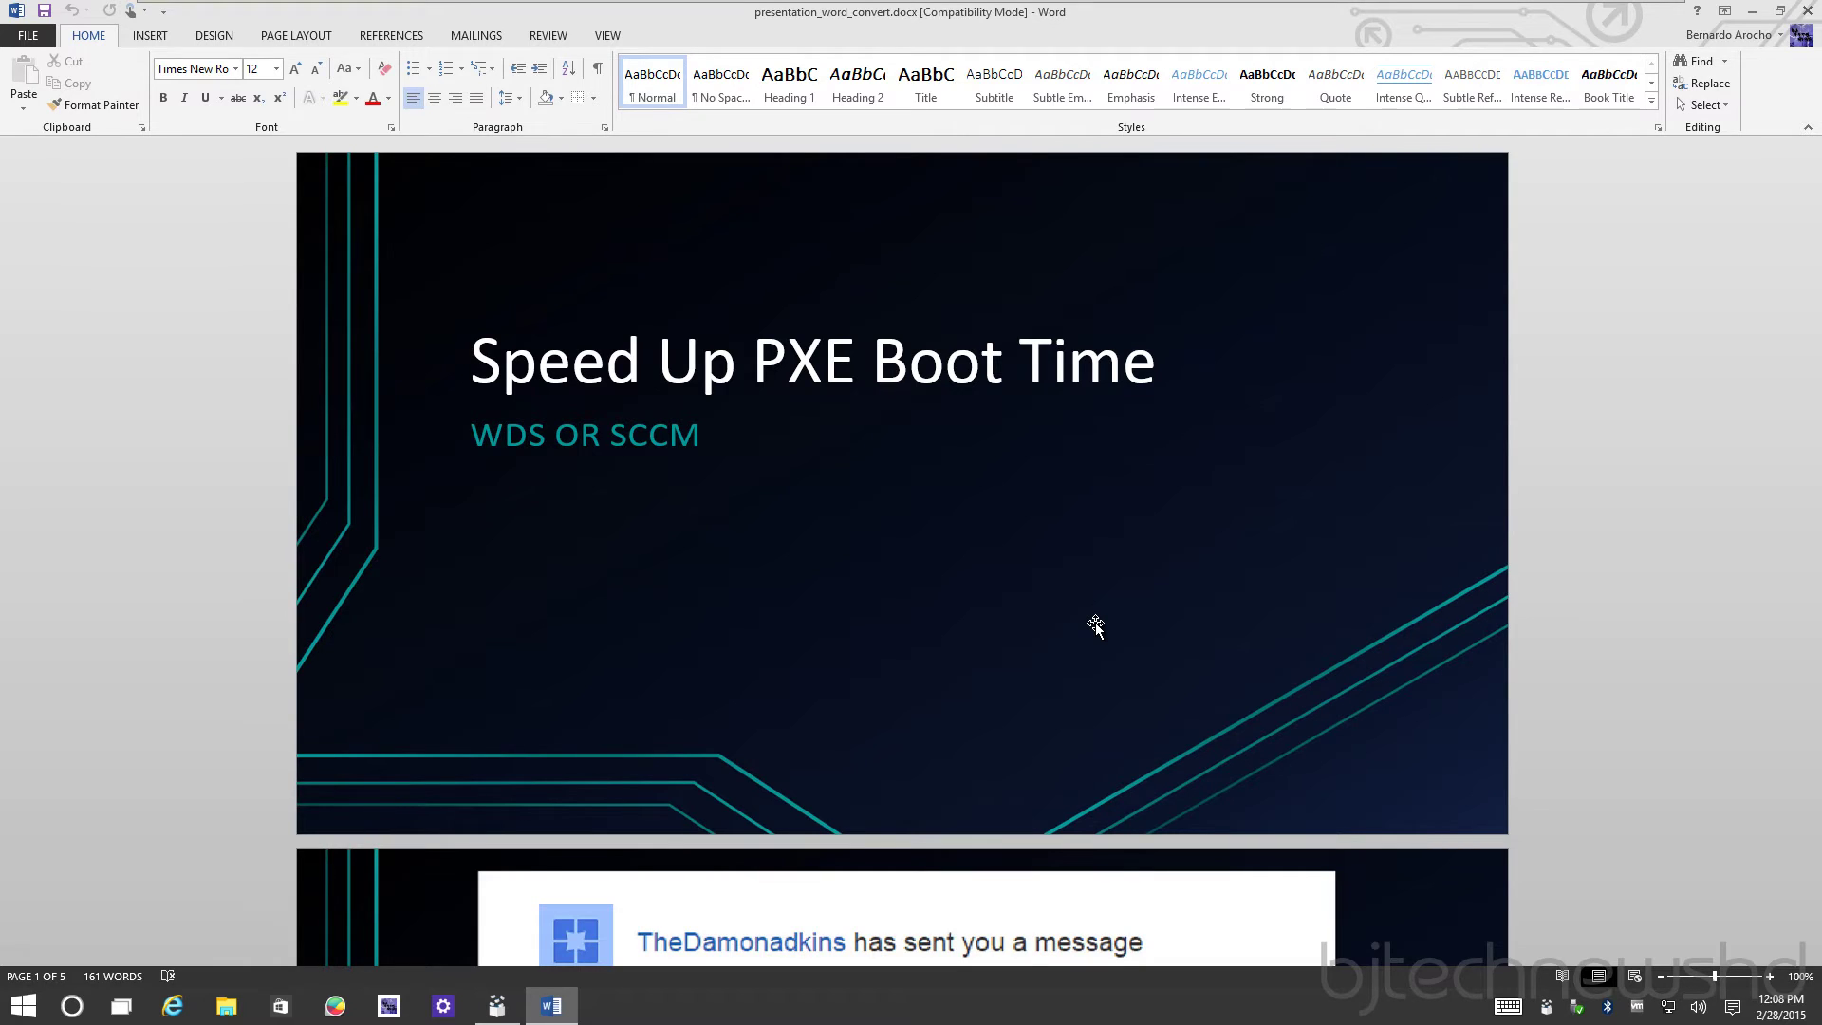
Retype 'when' in the page-2 first bullet as 'WHEN', removing the space after 'boot,'.
scroll(1091, 623, "down", 5)
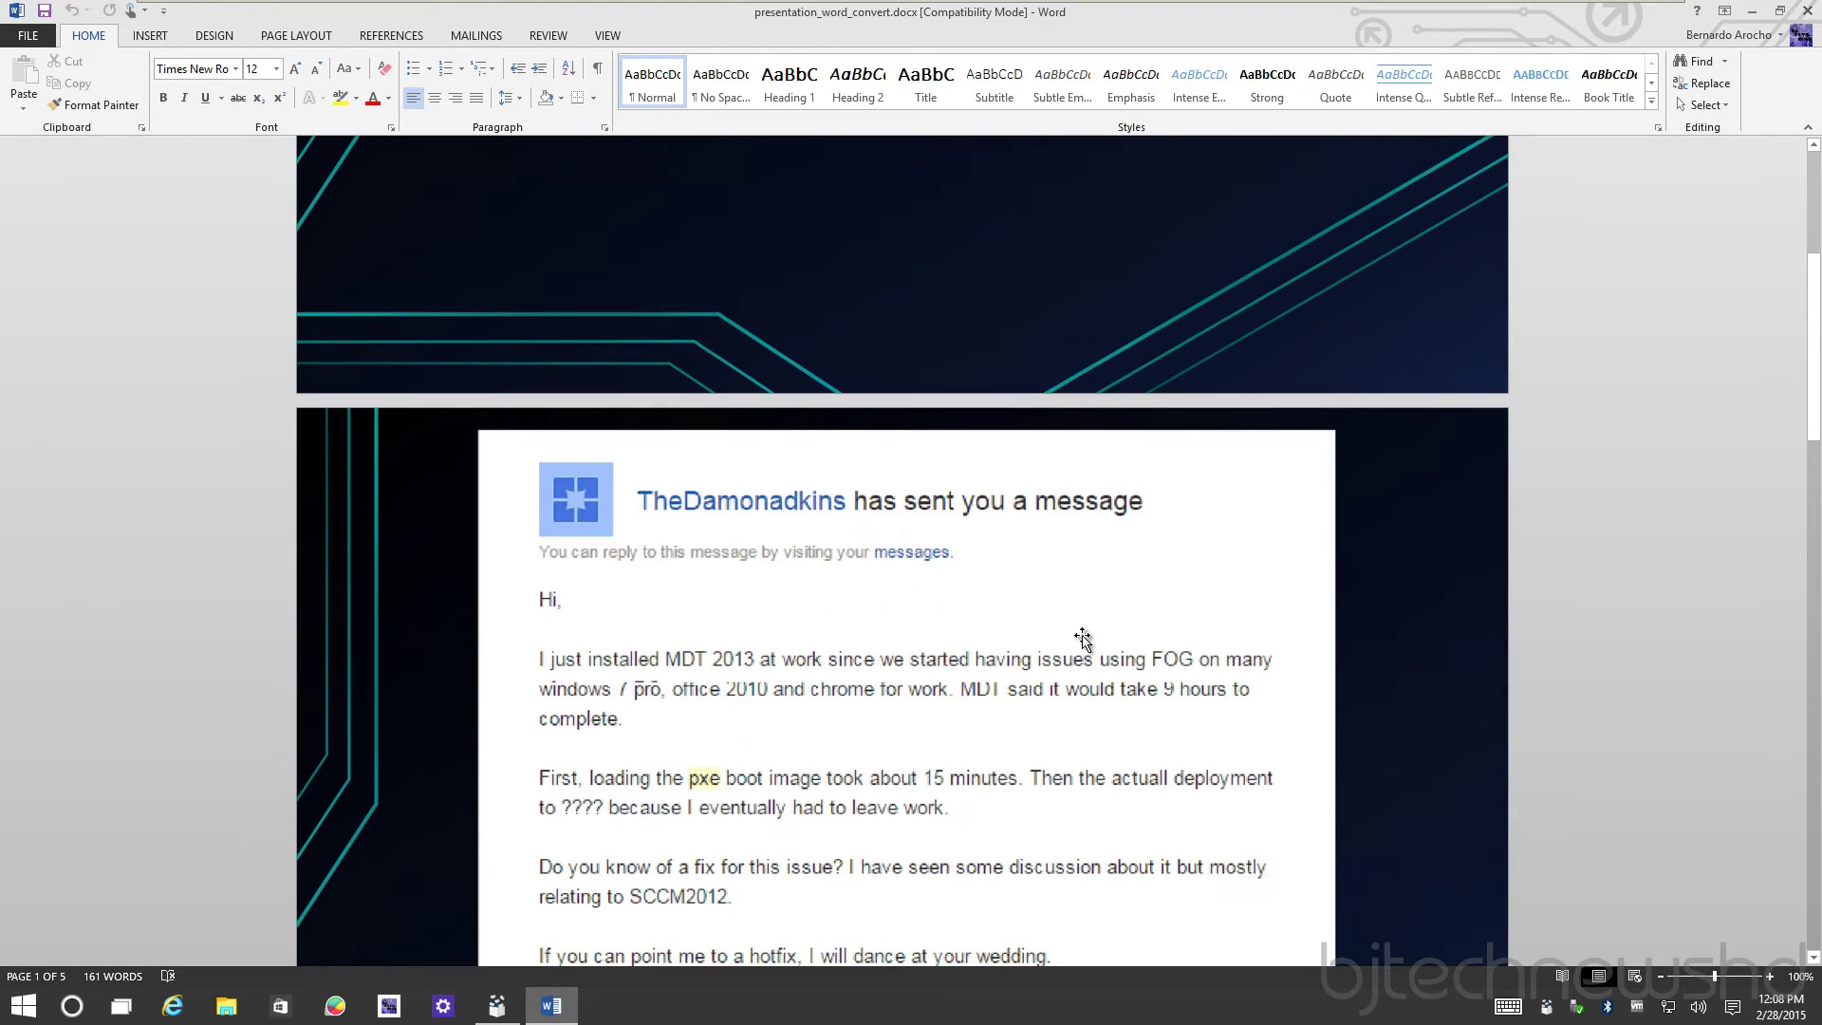
left_click(1073, 643)
scroll(1073, 642, "down", 3)
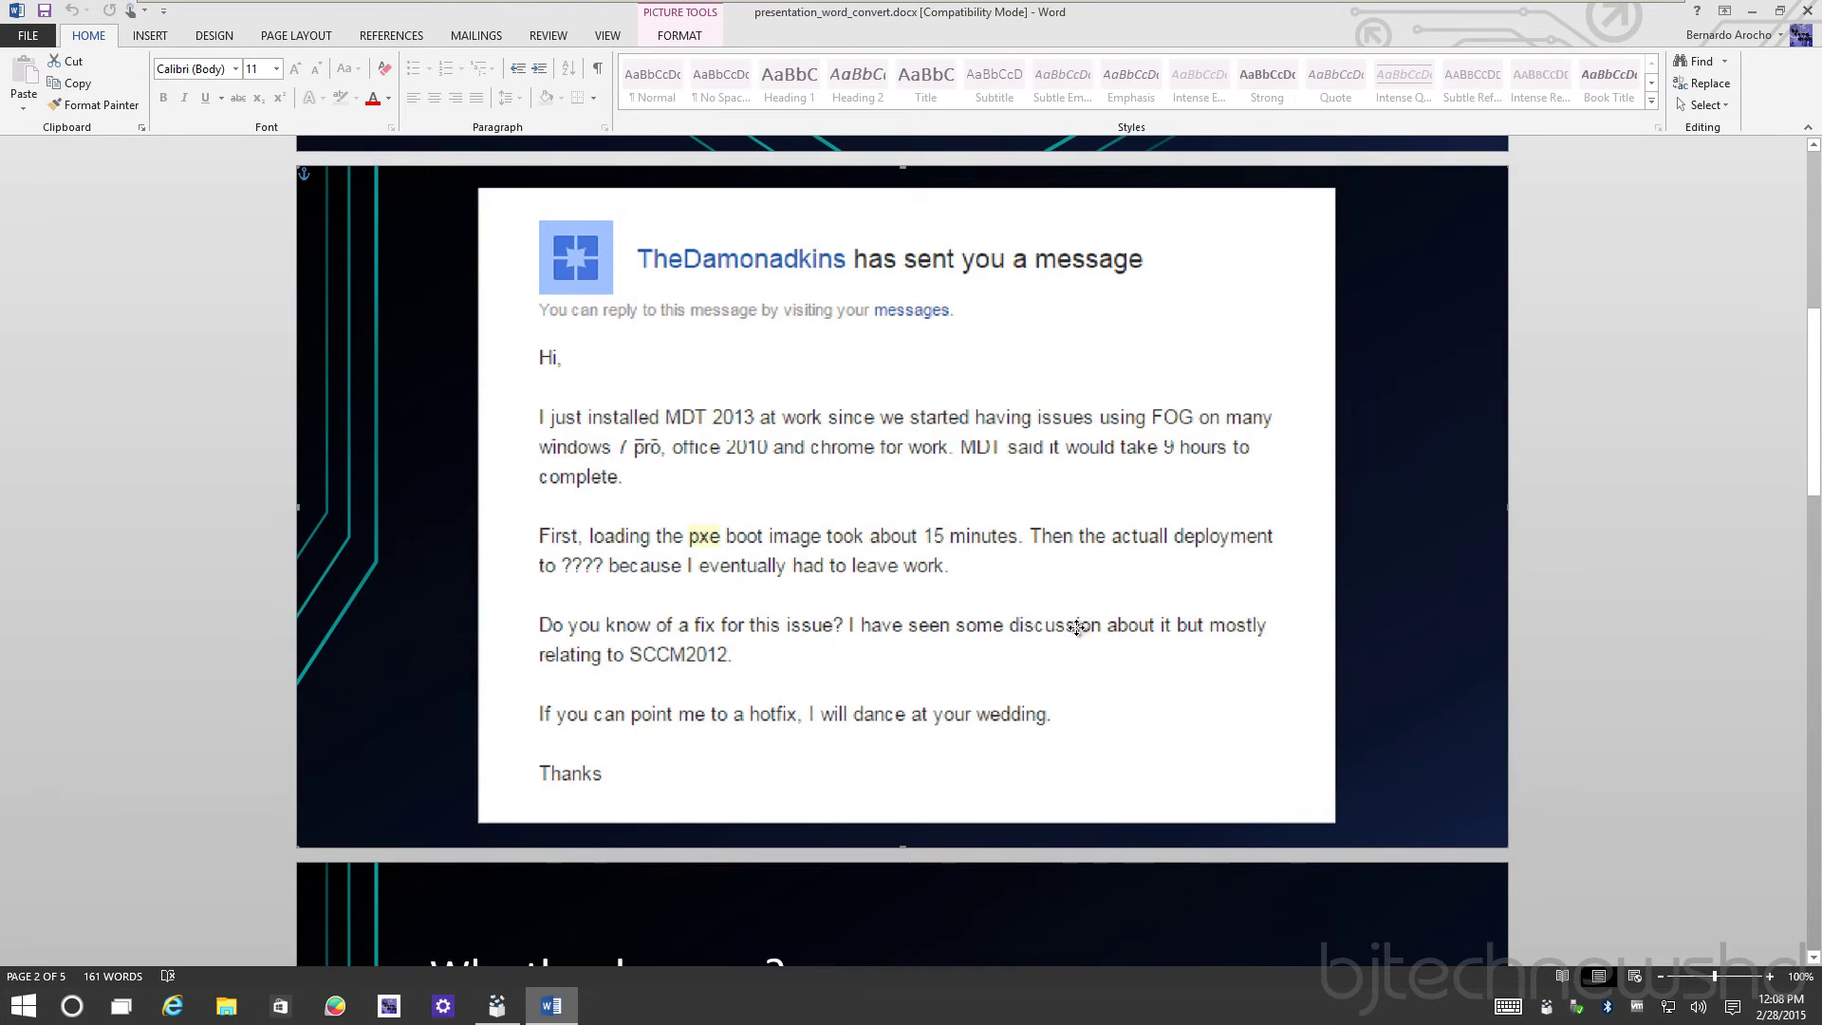
left_click_drag(977, 623, 913, 597)
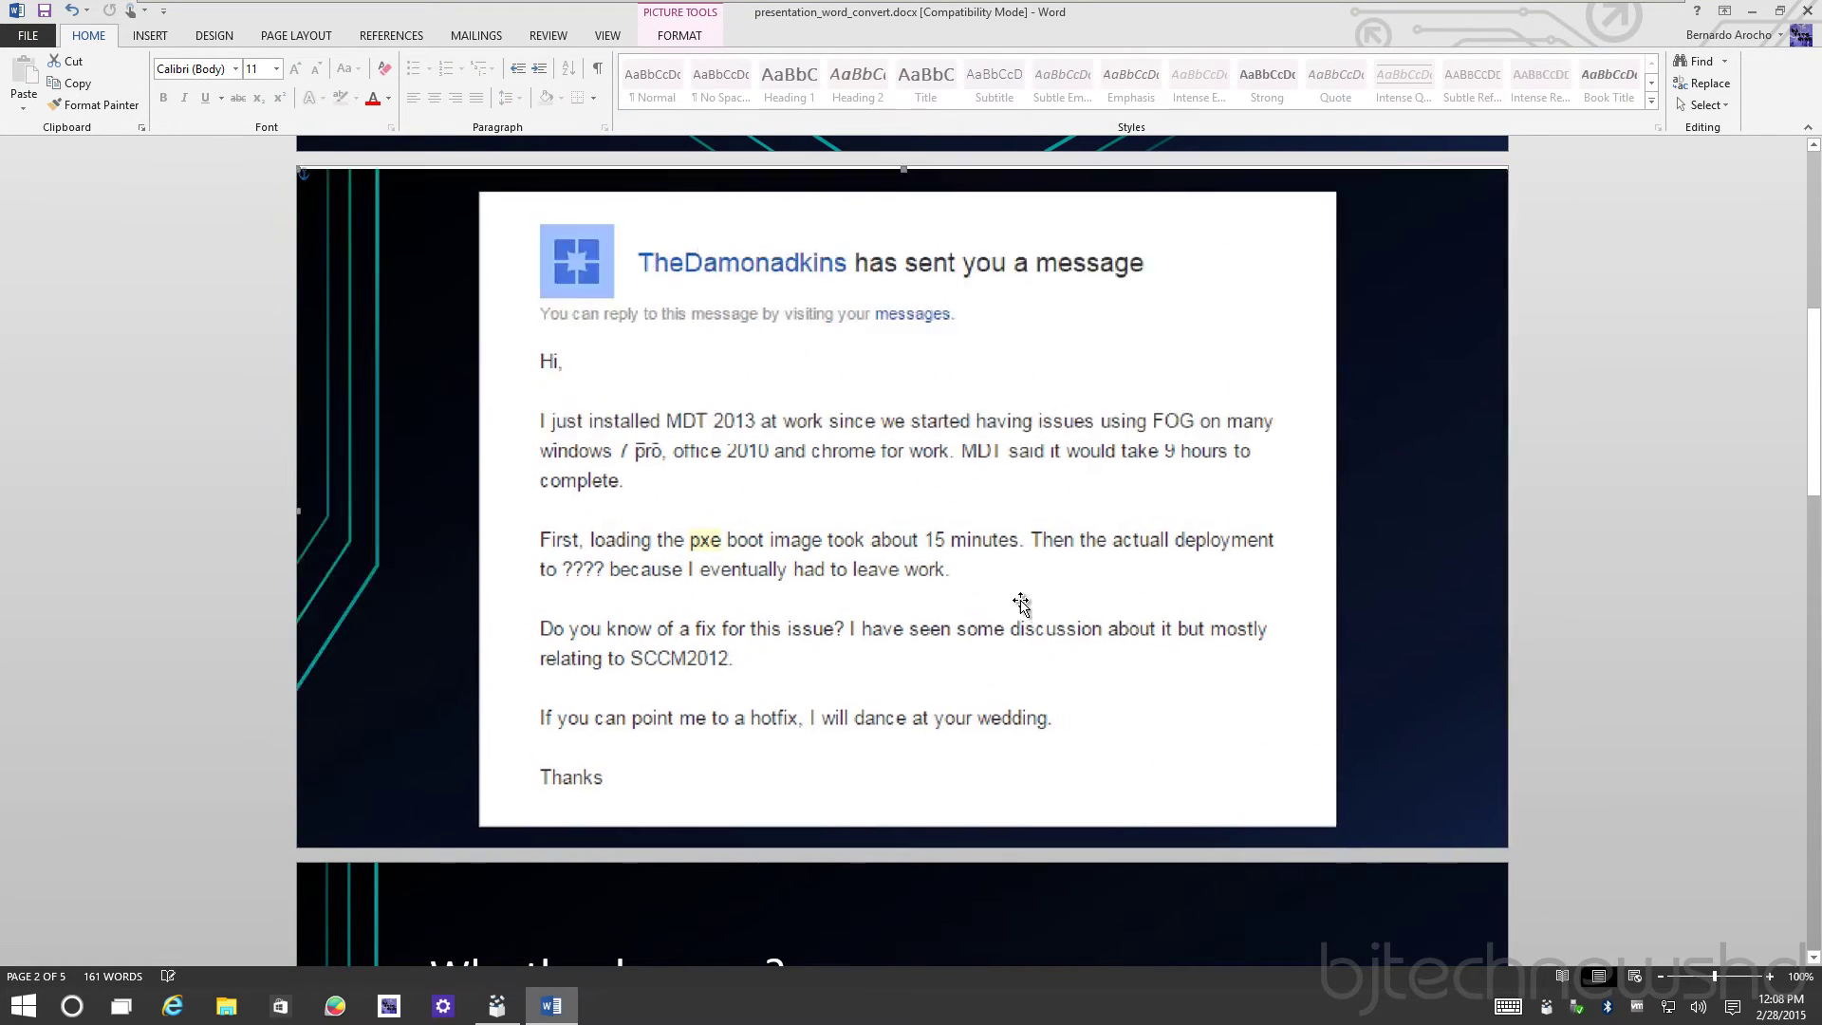
scroll(1015, 613, "down", 5)
left_click(916, 561)
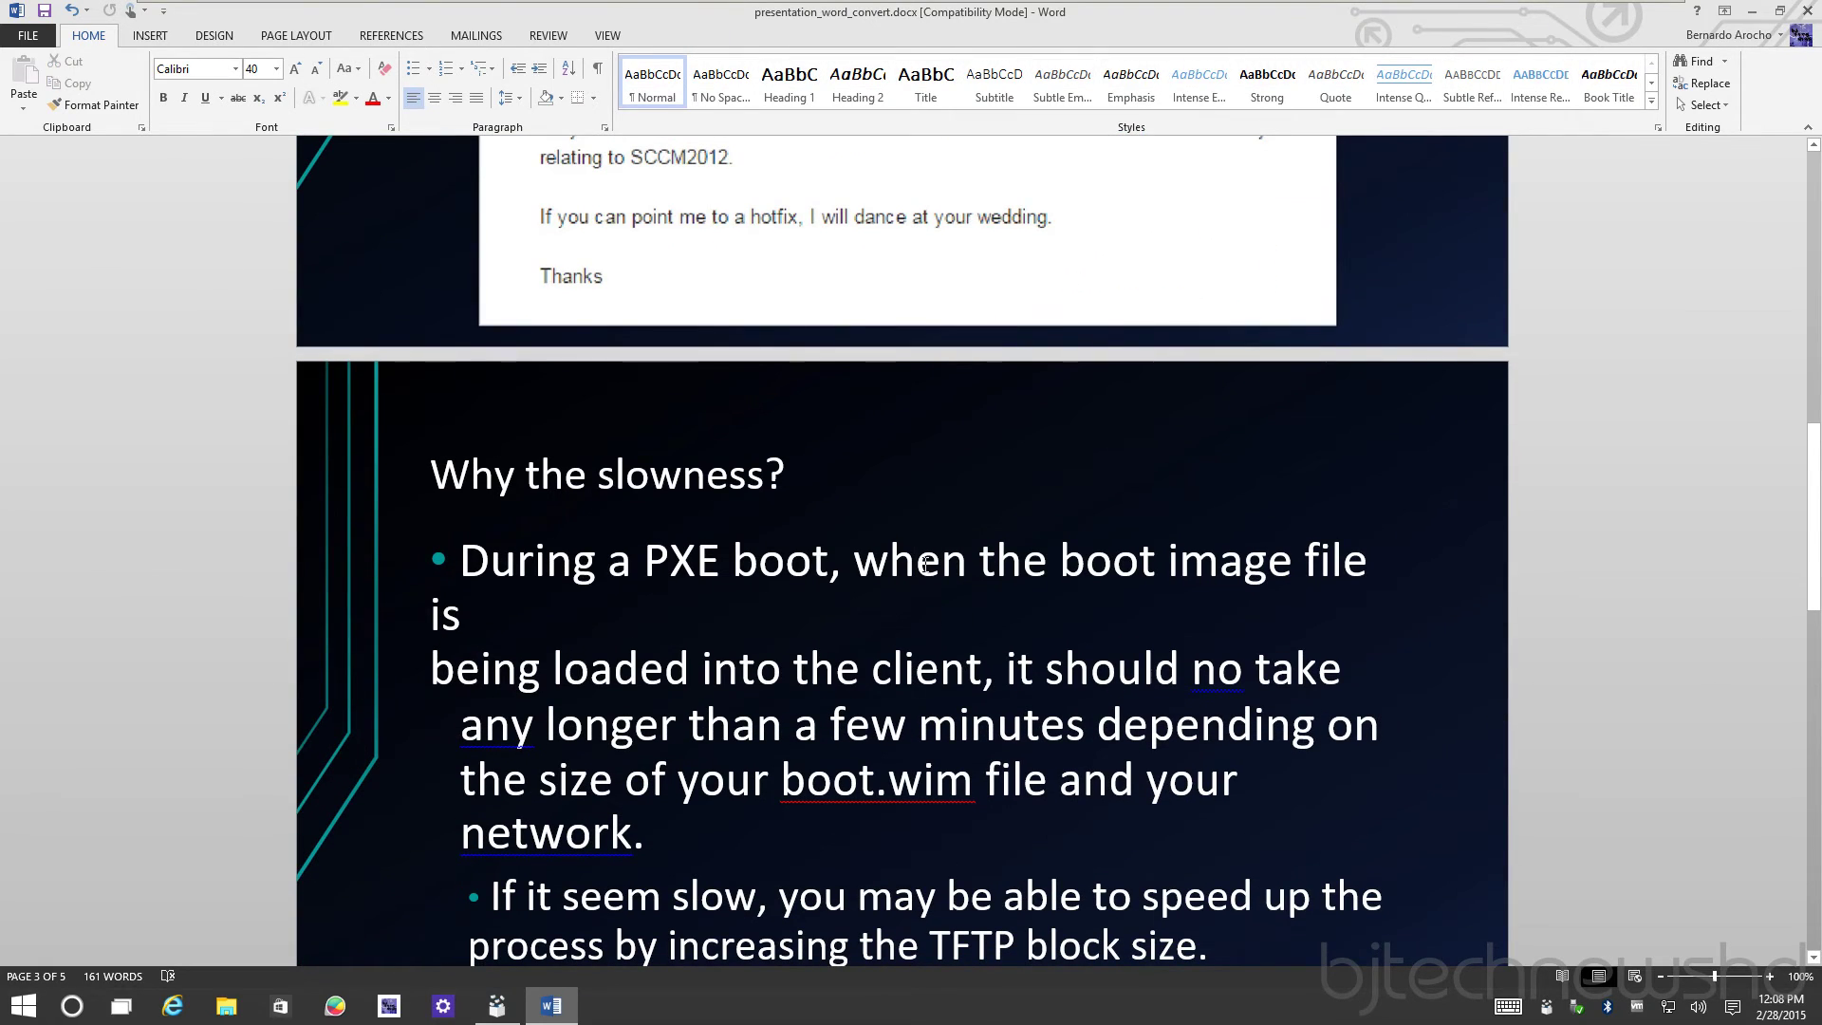
key("BackSpace")
key("BackSpace")
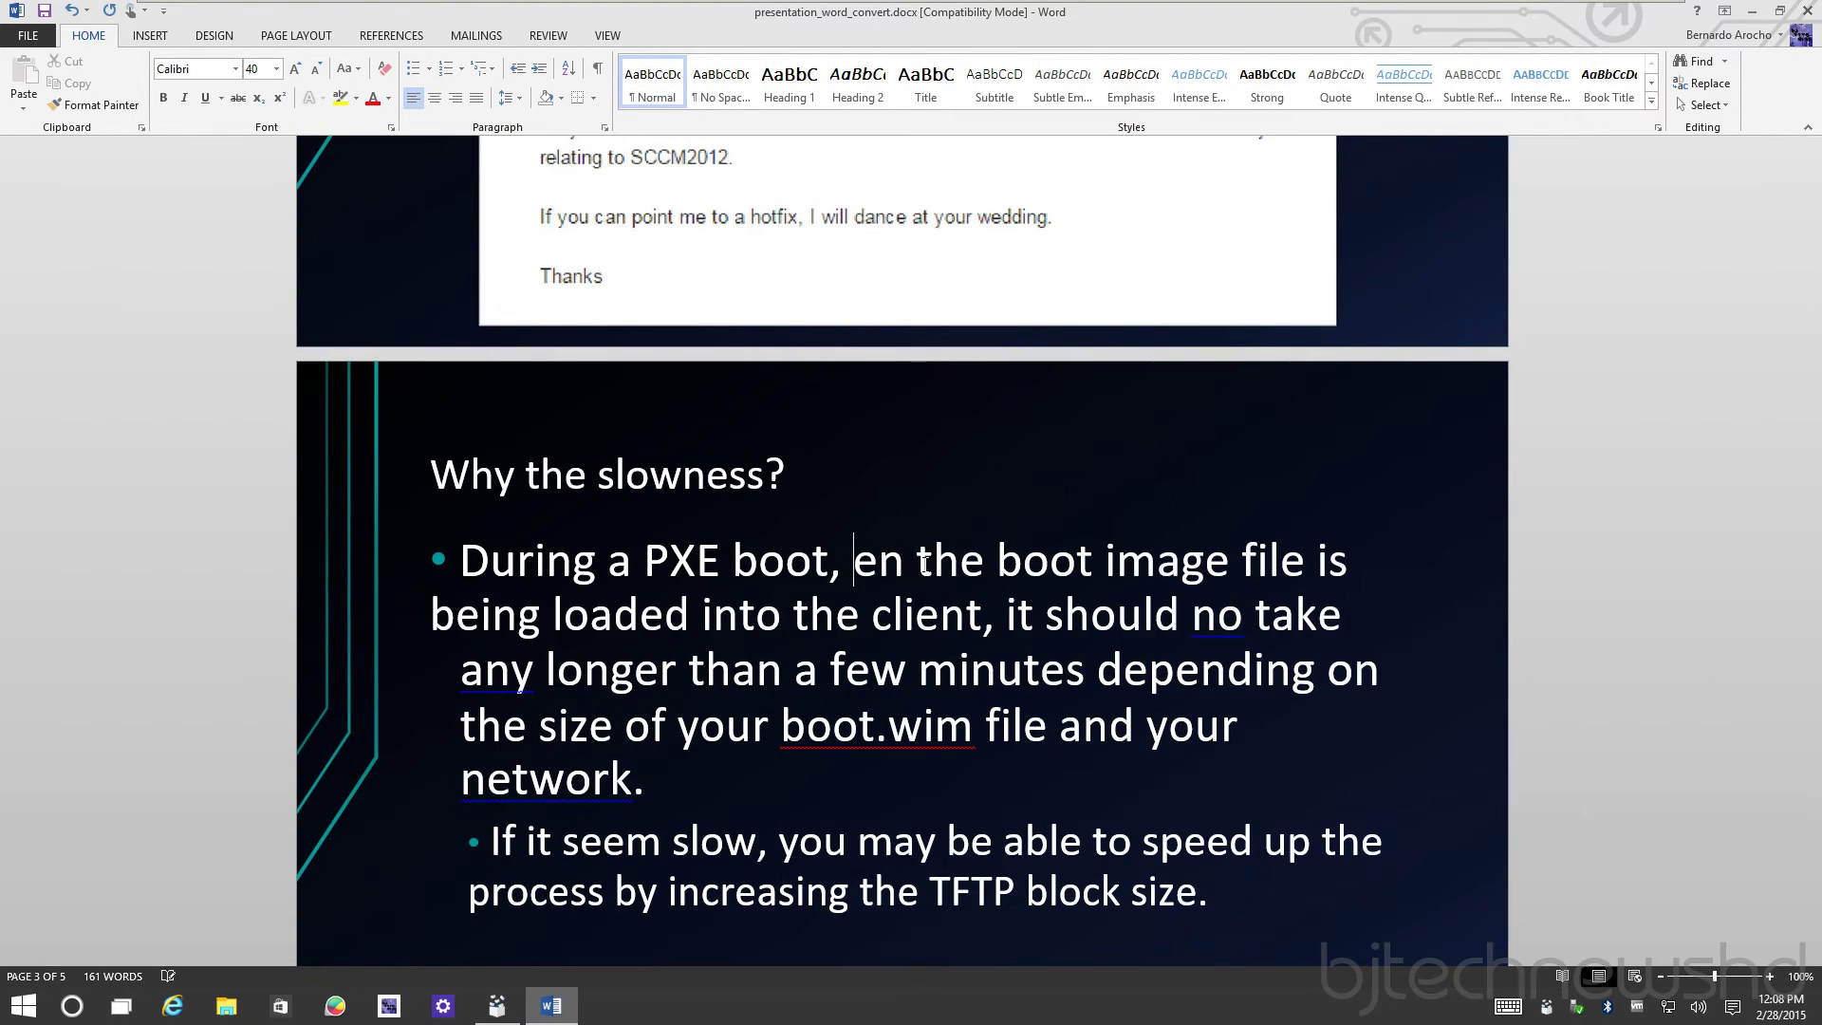
key("BackSpace")
type("w")
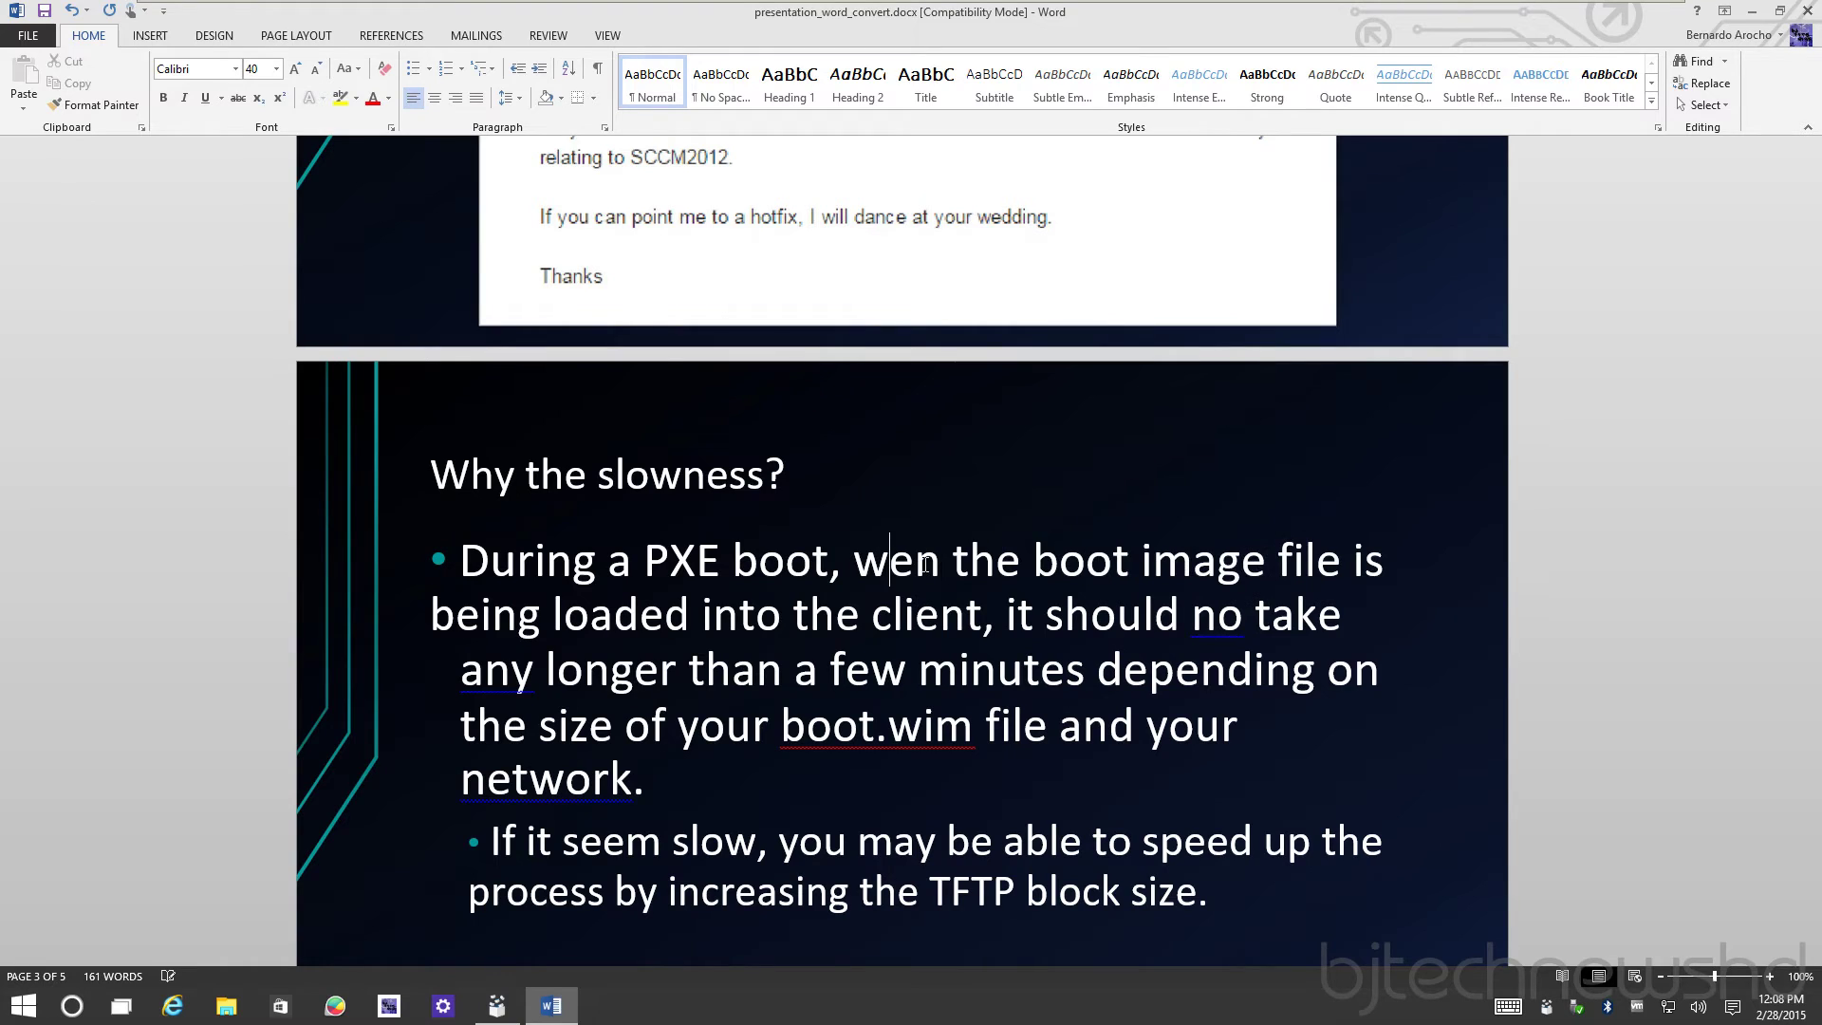
key("BackSpace")
type("WHEN")
key("Delete")
key("Delete")
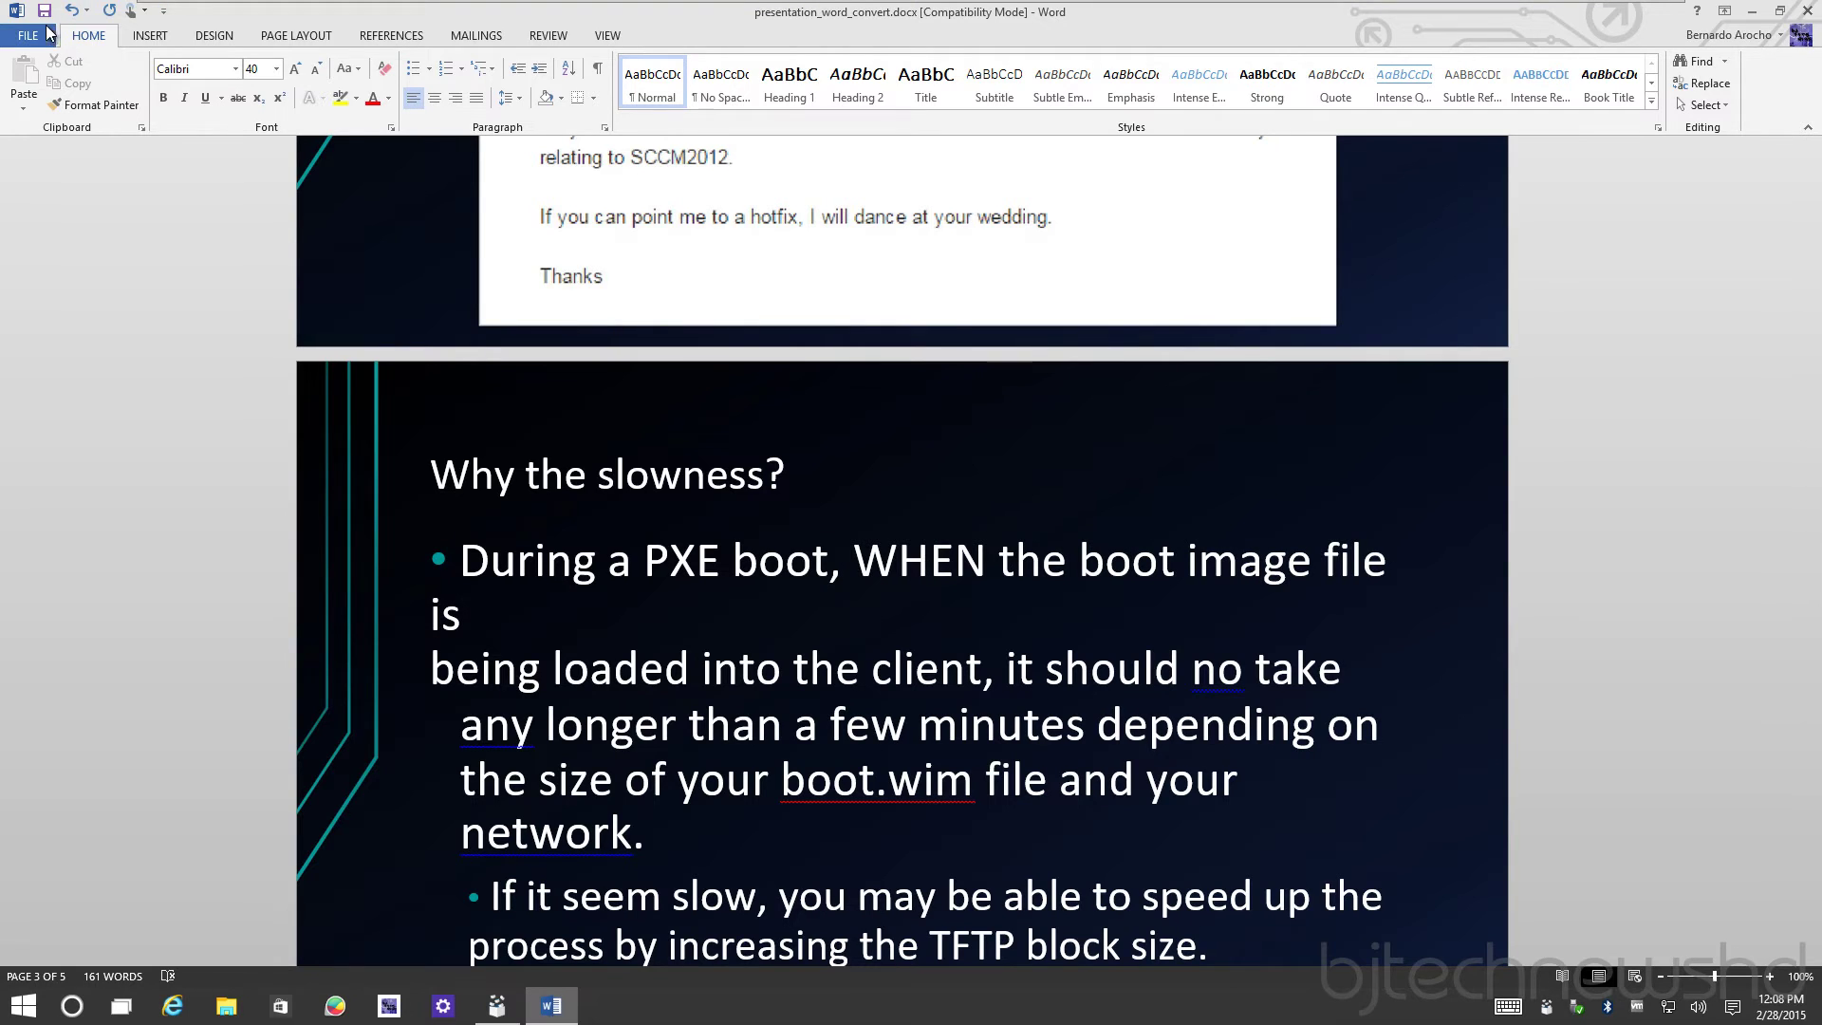
Remove the breaks before 'multiple' and '16384.' so the WARNING bullet reflows flush.
scroll(404, 427, "down", 2)
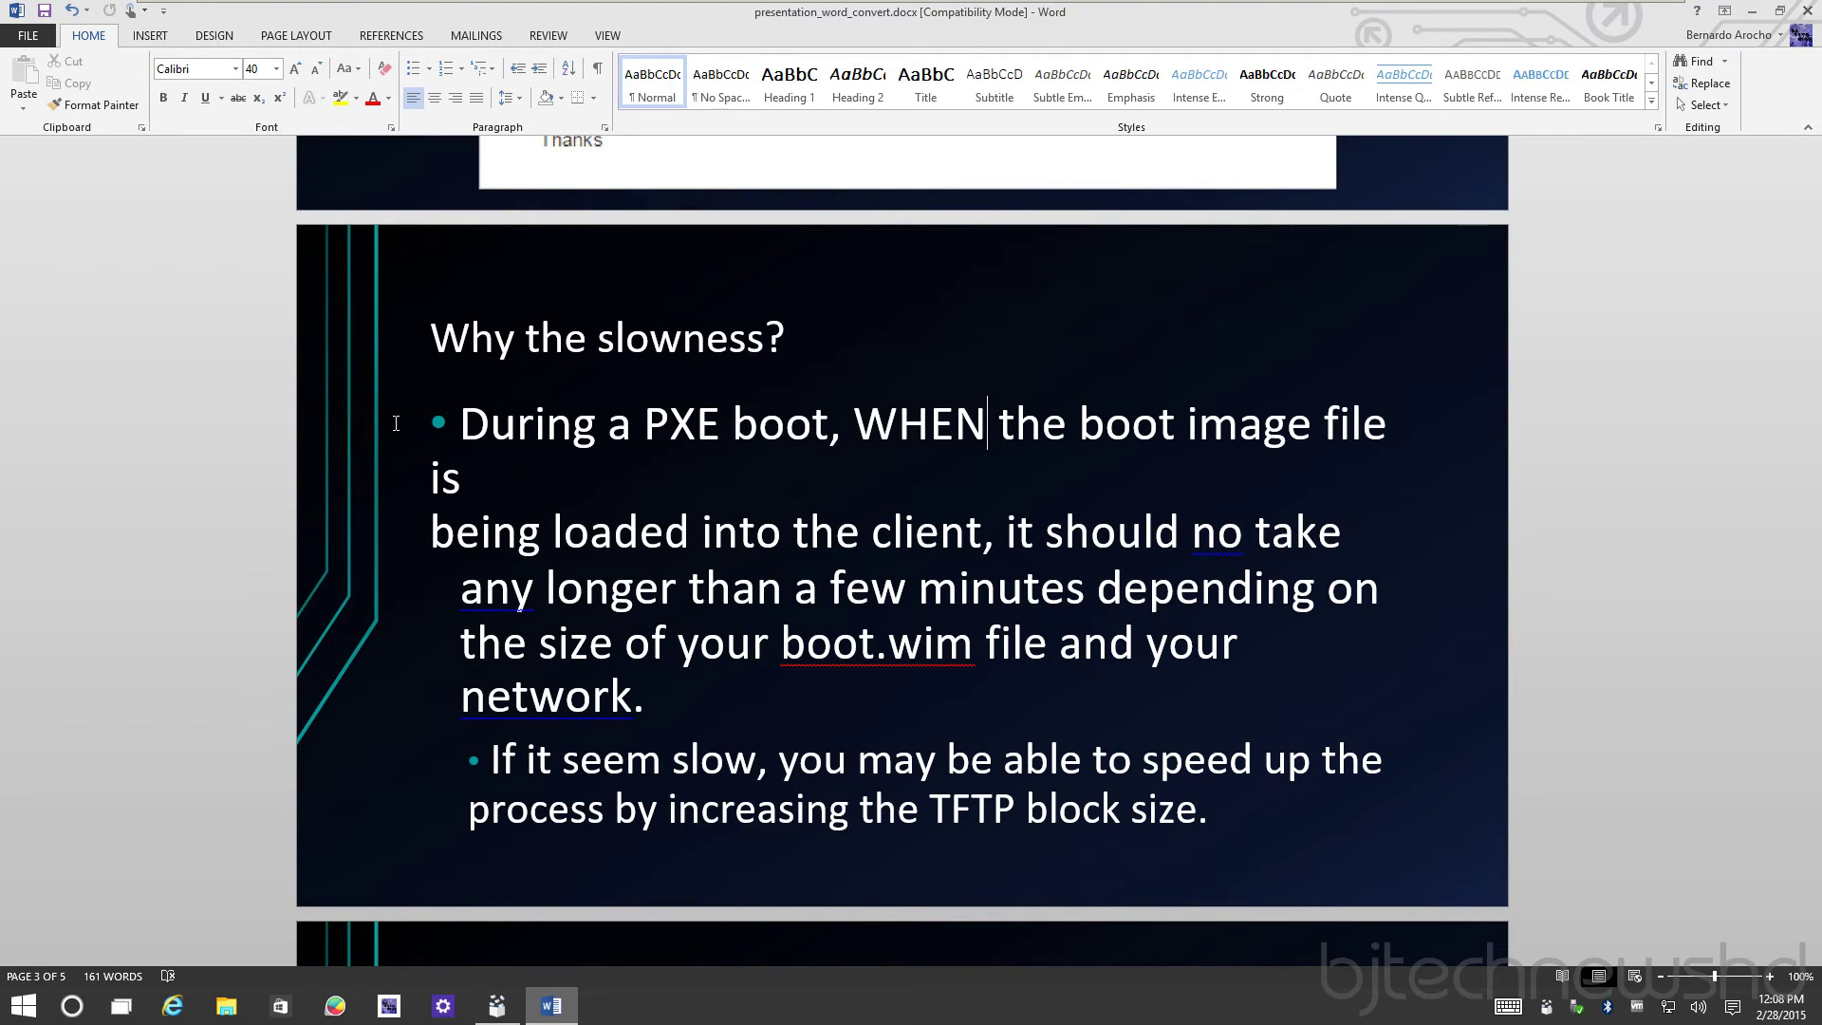
scroll(385, 486, "down", 20)
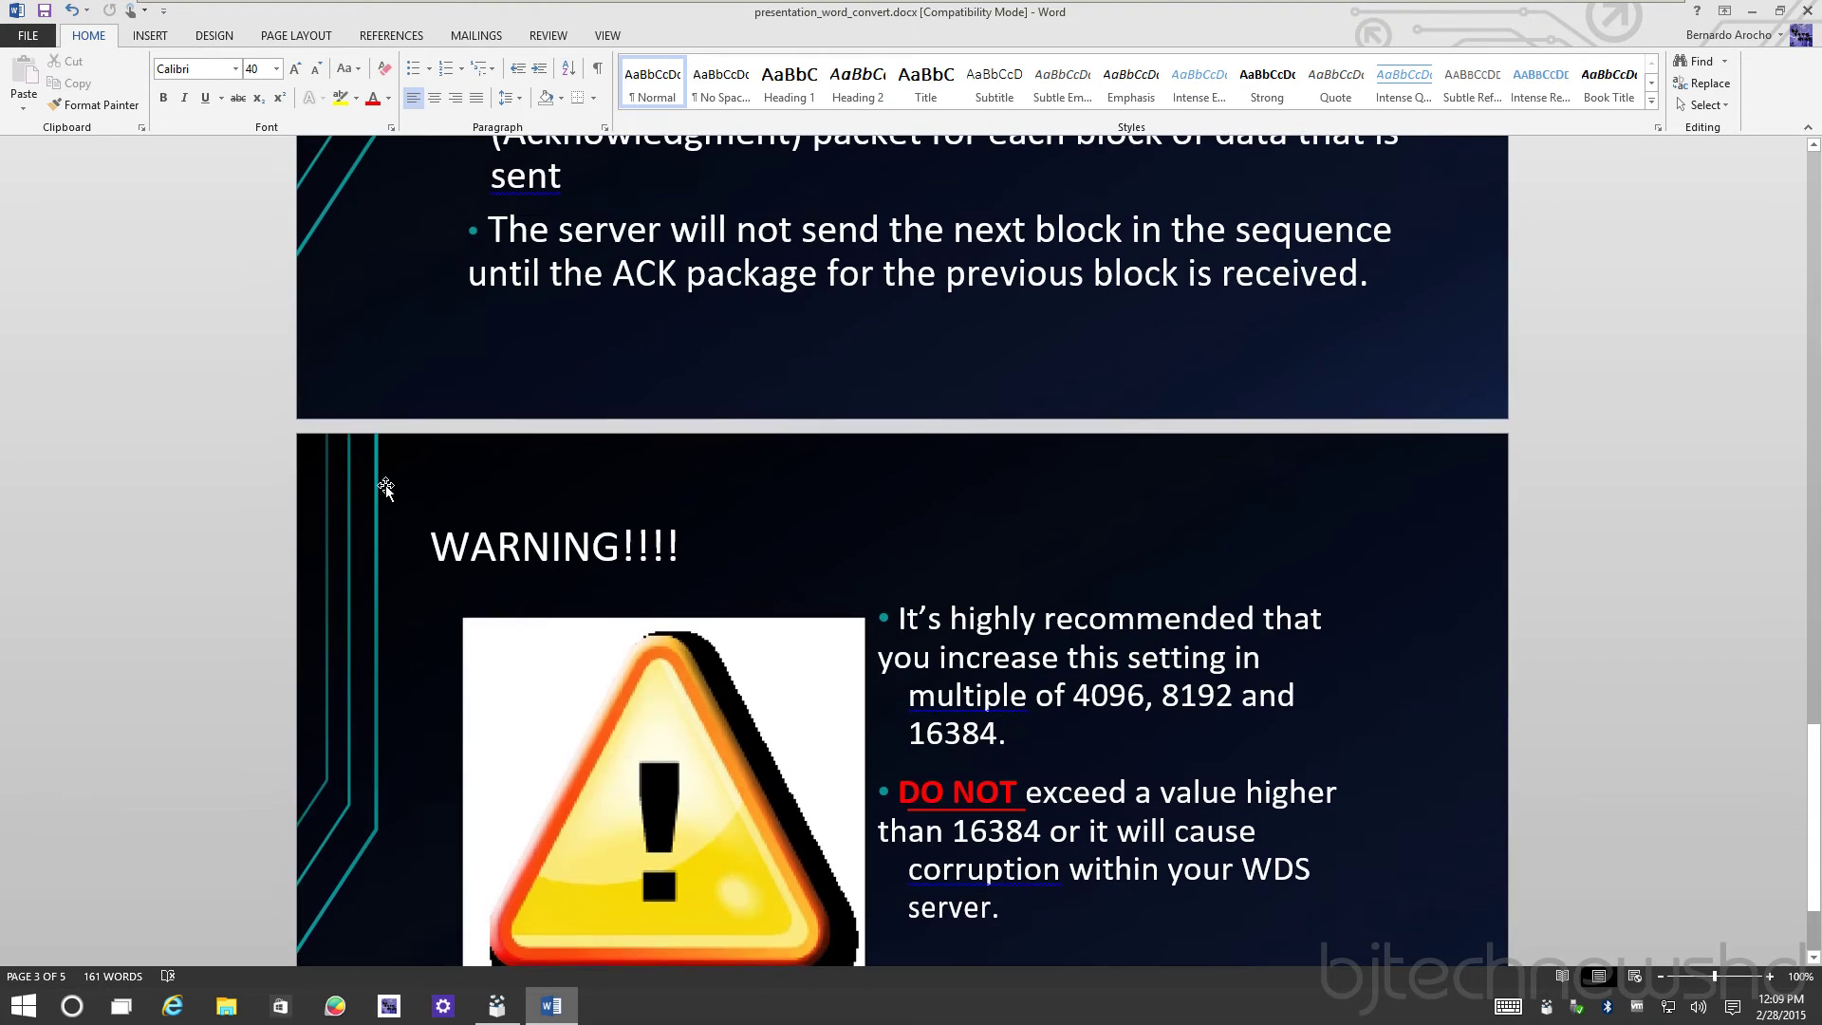
scroll(385, 485, "down", 3)
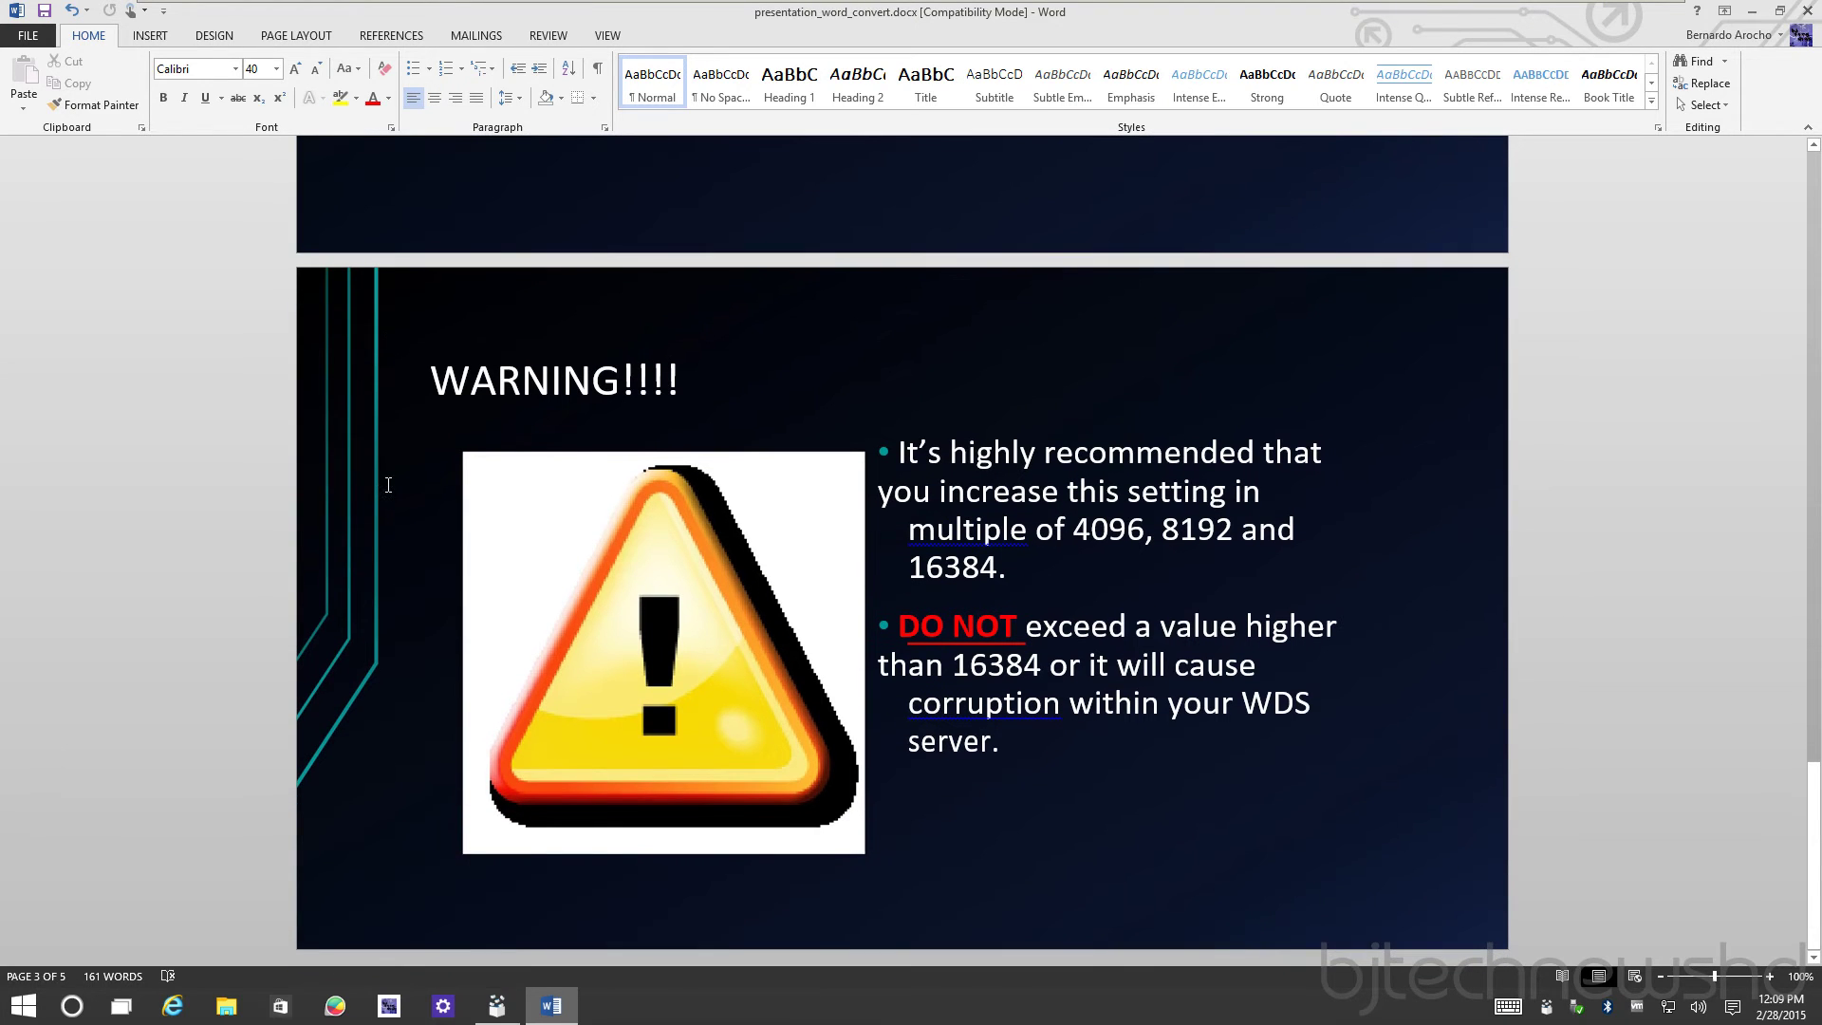
left_click(909, 529)
key("BackSpace")
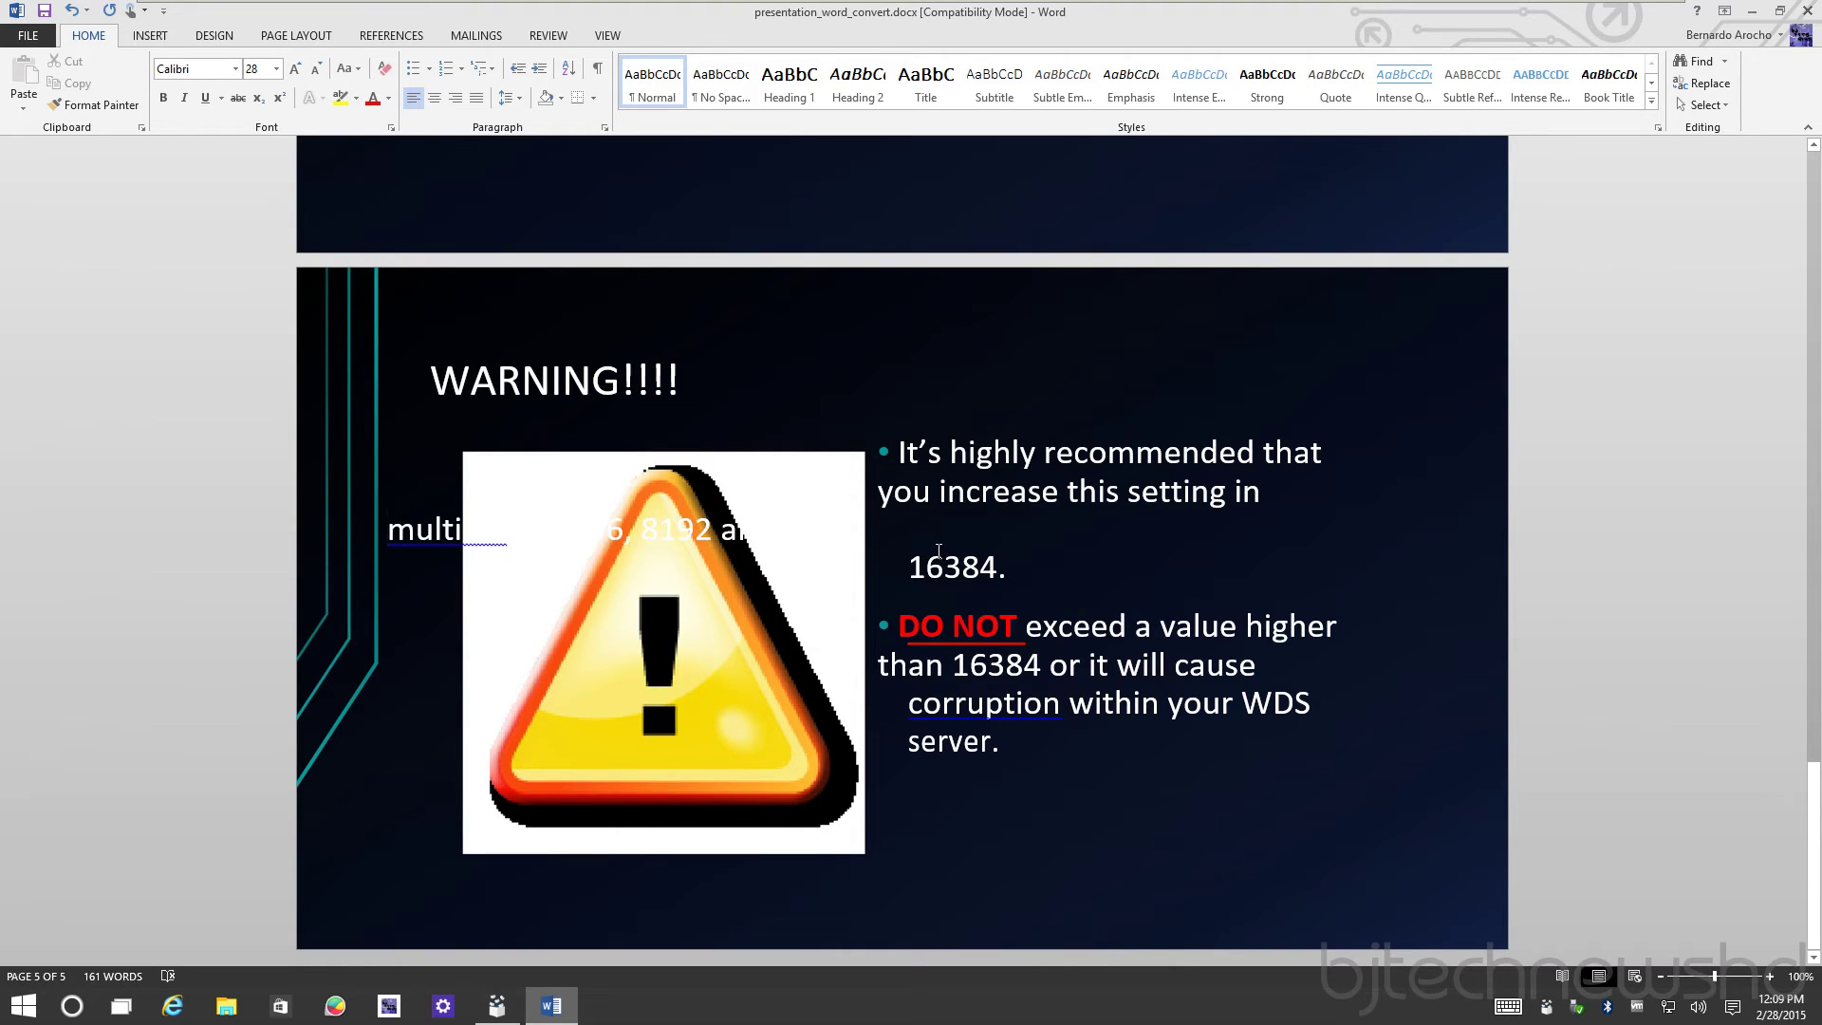
key("BackSpace")
left_click(909, 568)
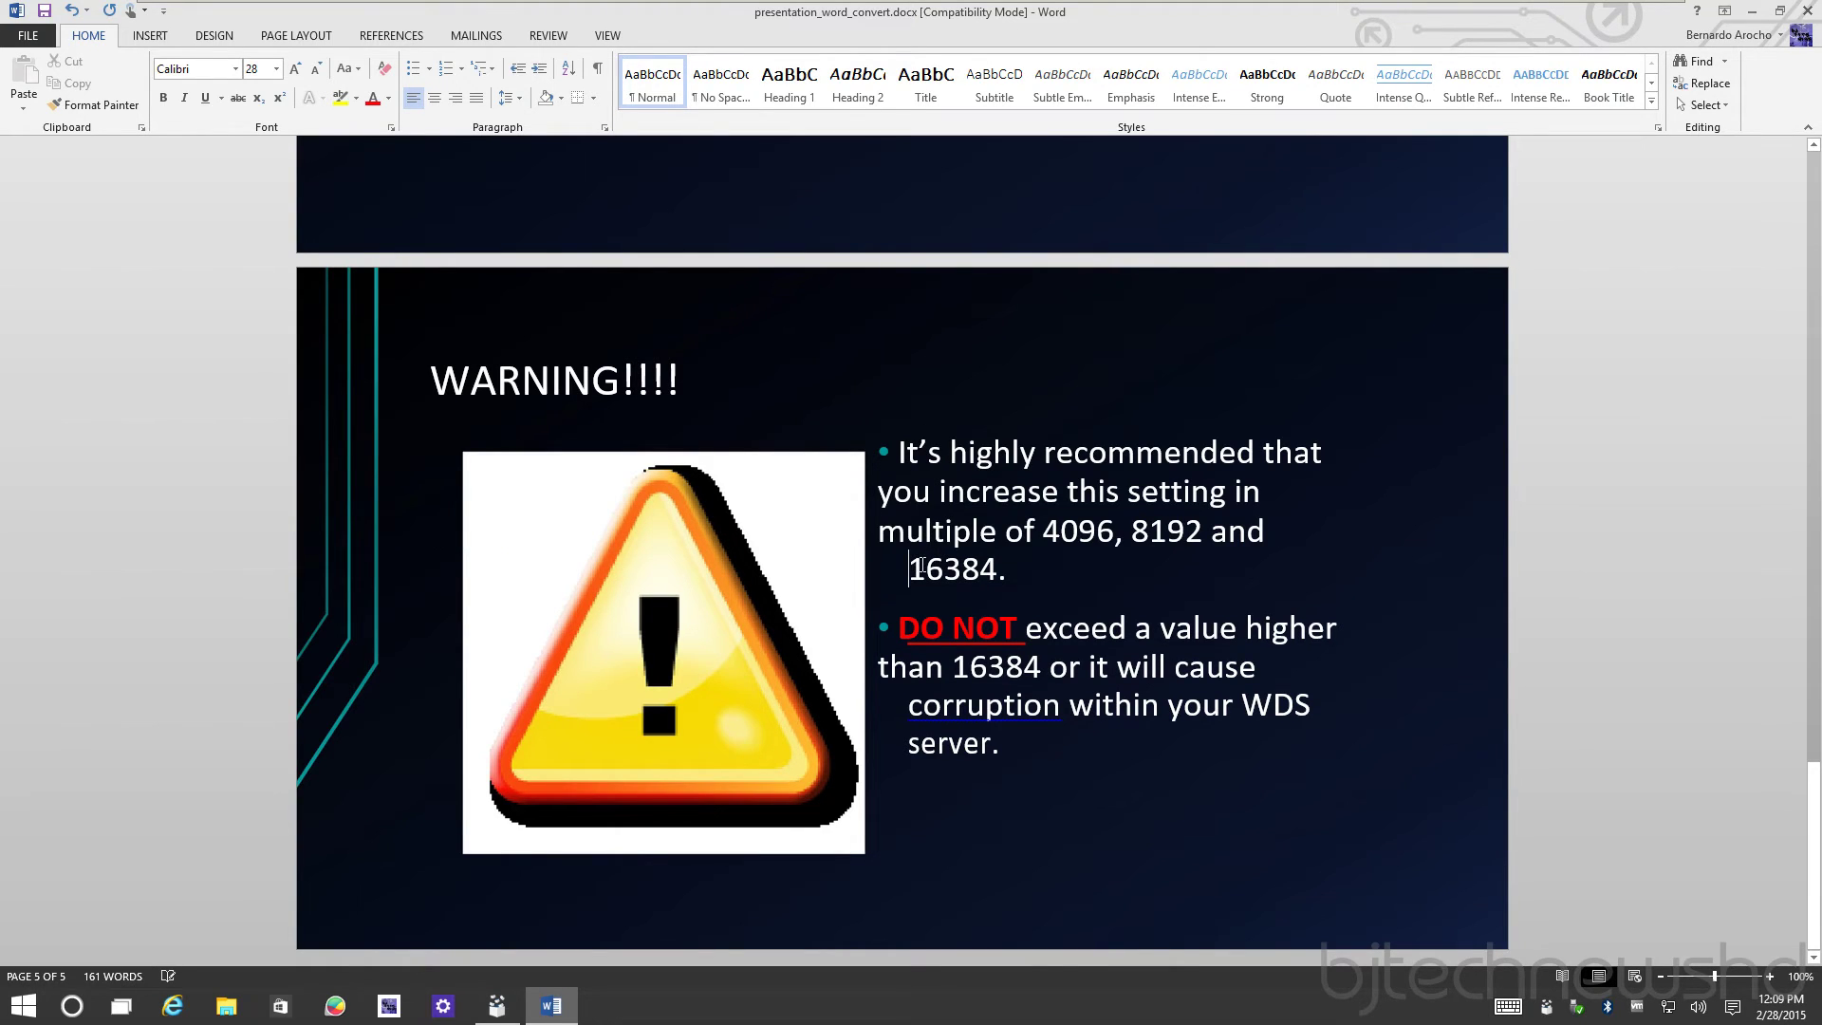
key("BackSpace")
key("BackSpace")
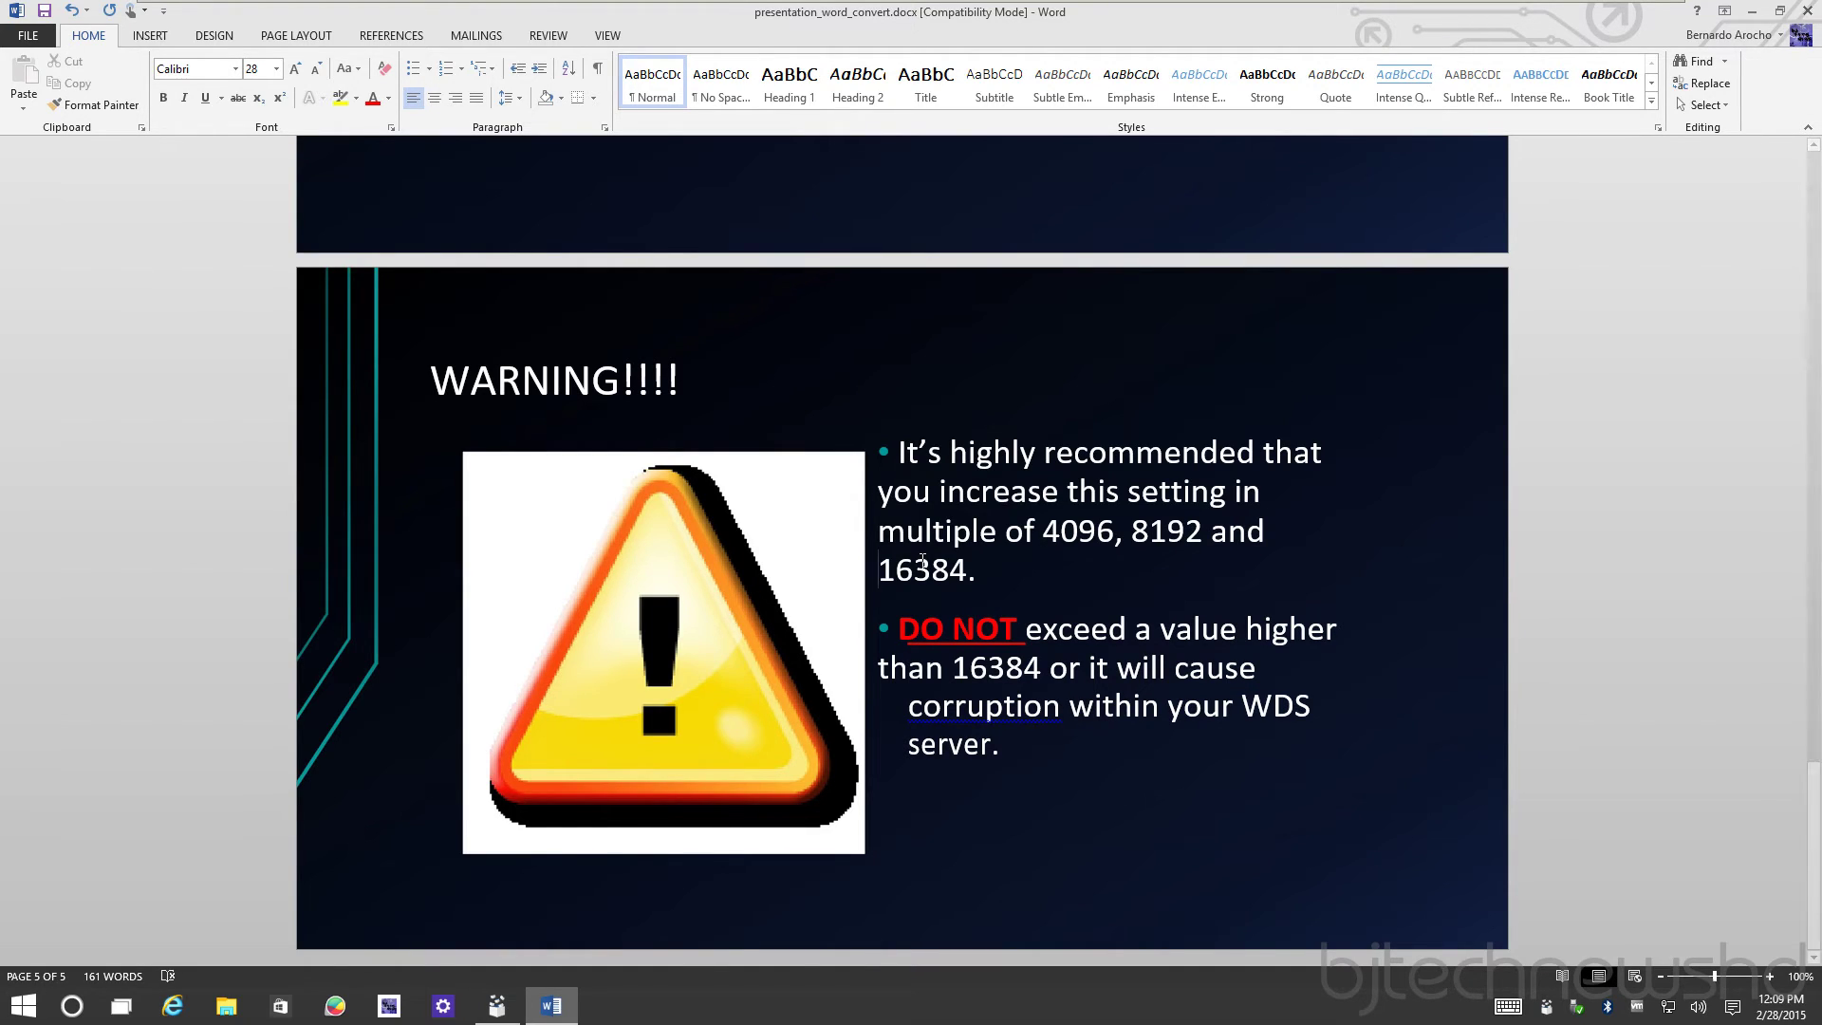
Scroll back to the top and close Word, choosing Don't Save to discard the edits.
scroll(922, 559, "up", 4)
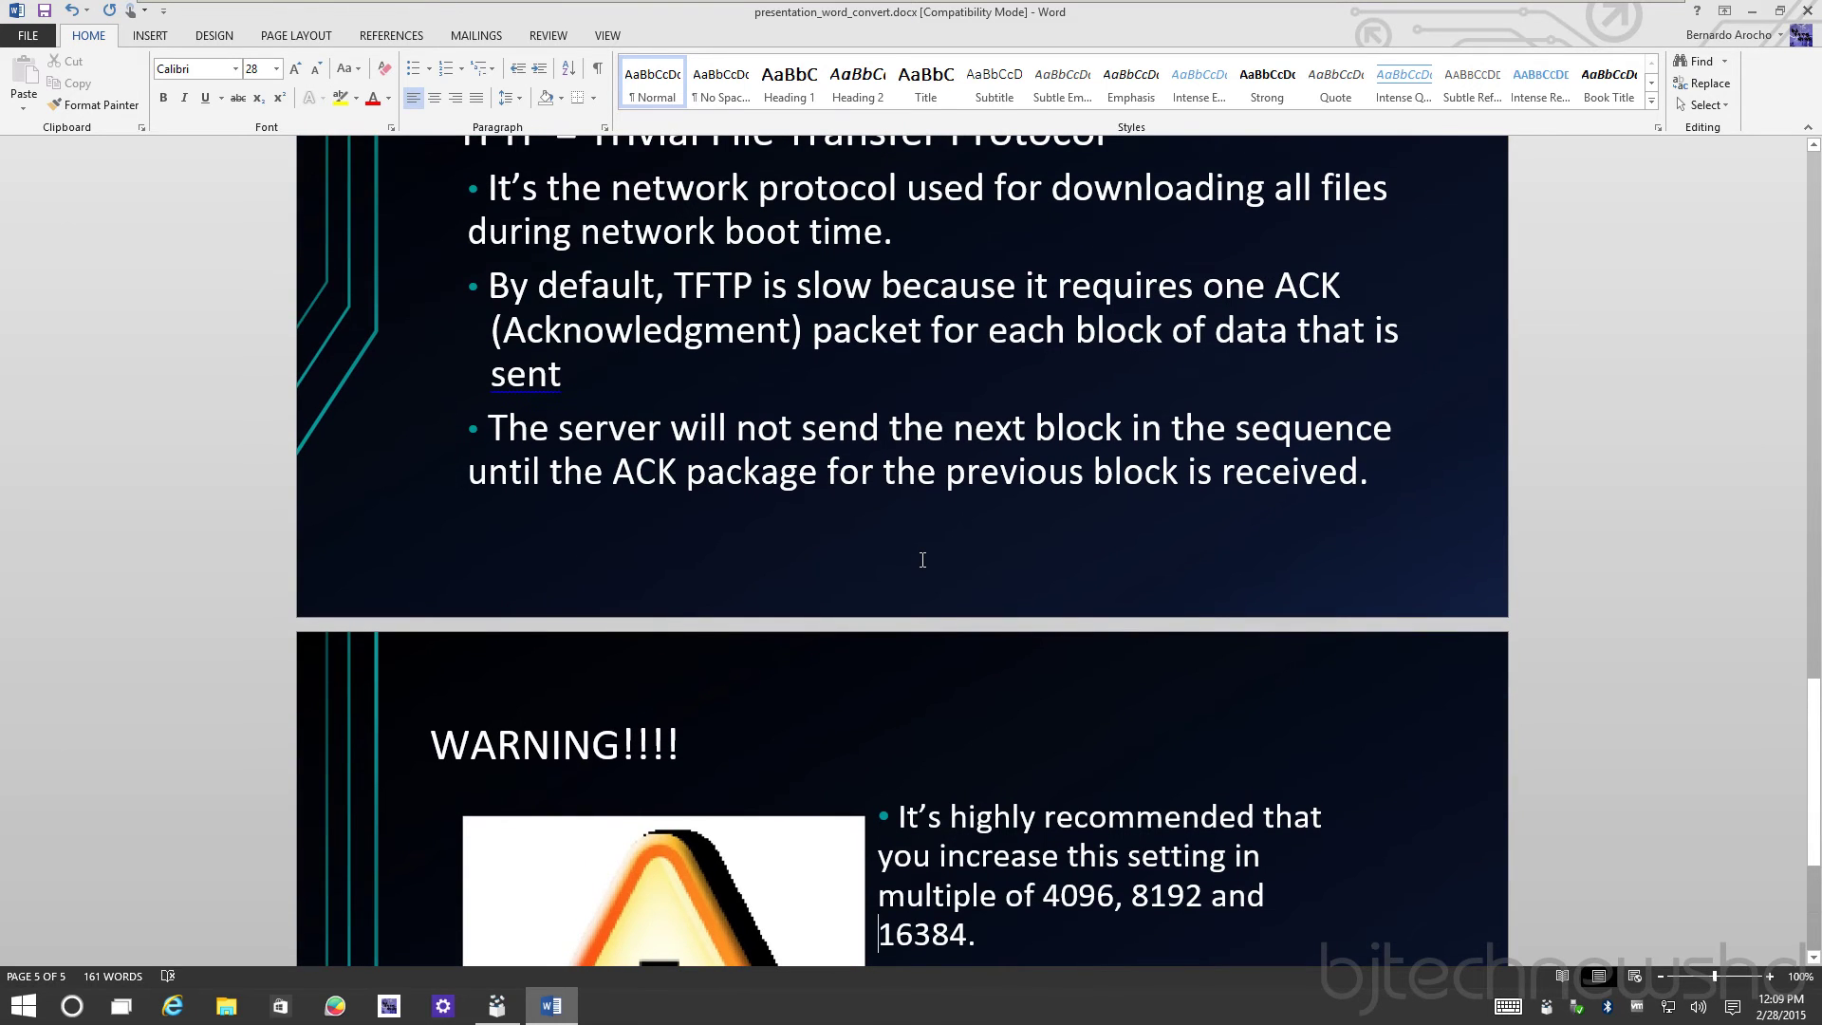
scroll(923, 559, "up", 4)
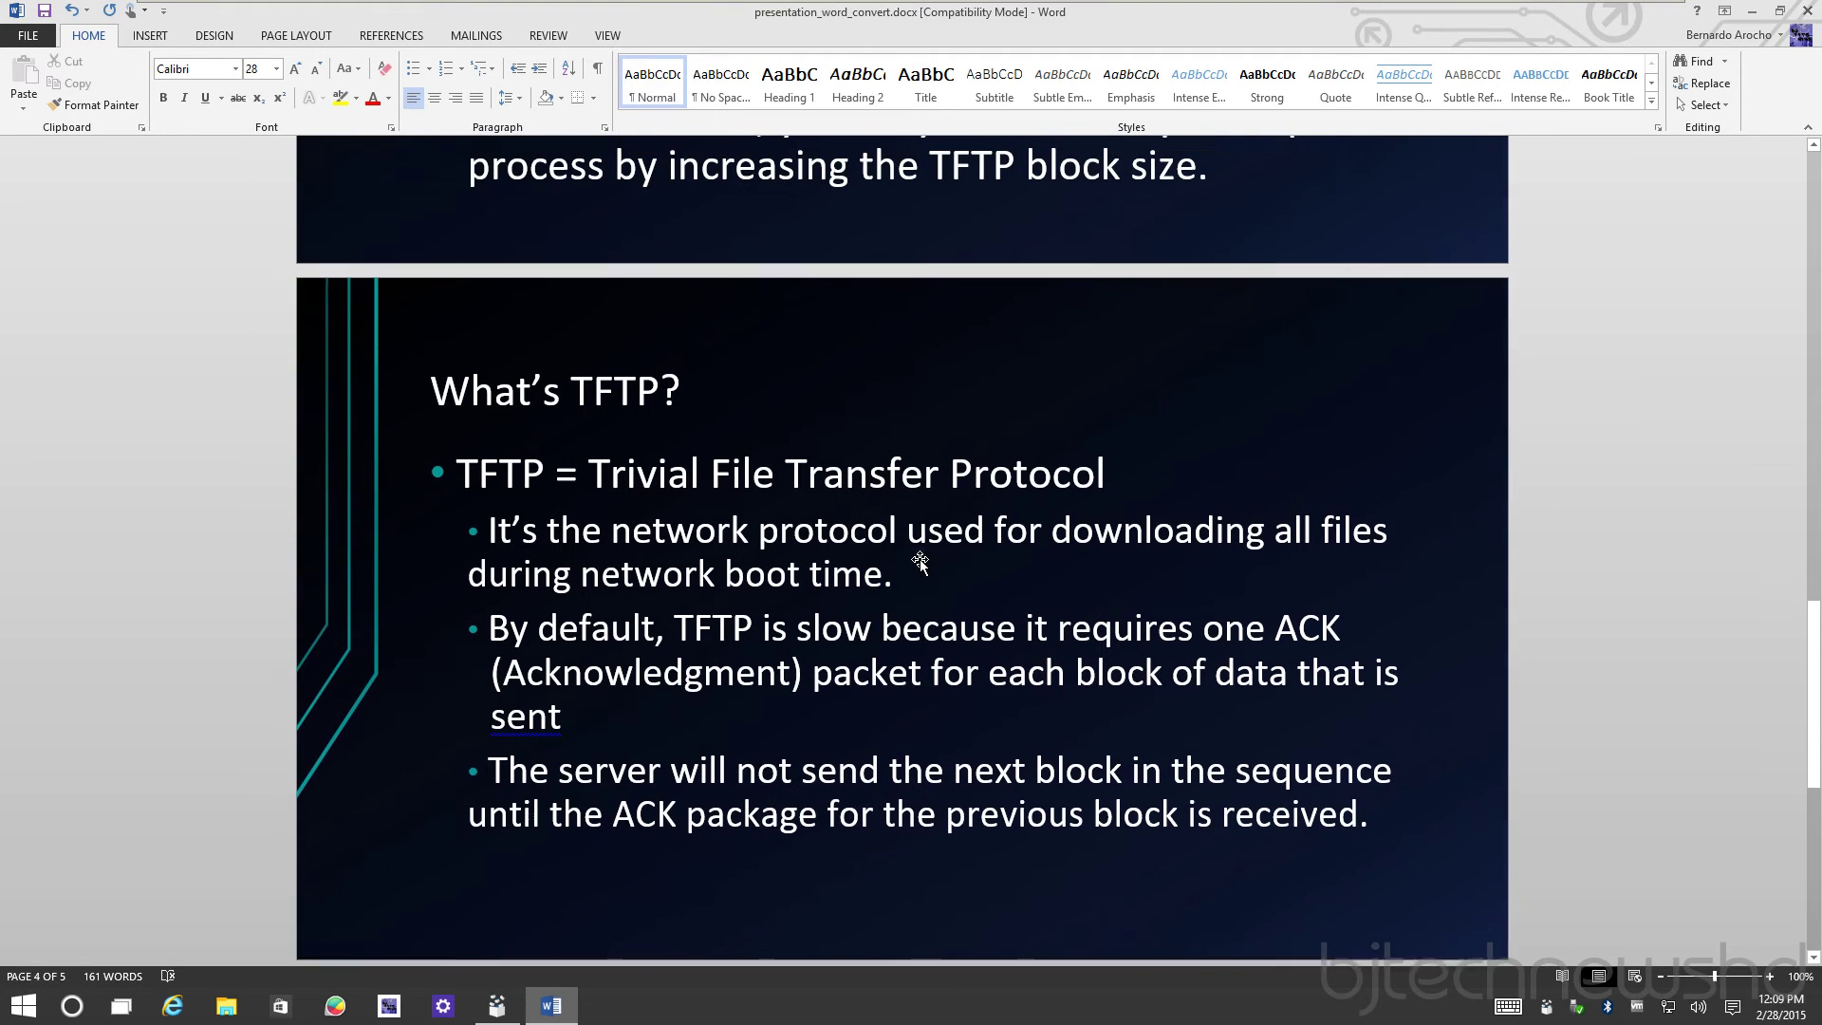
scroll(921, 559, "up", 7)
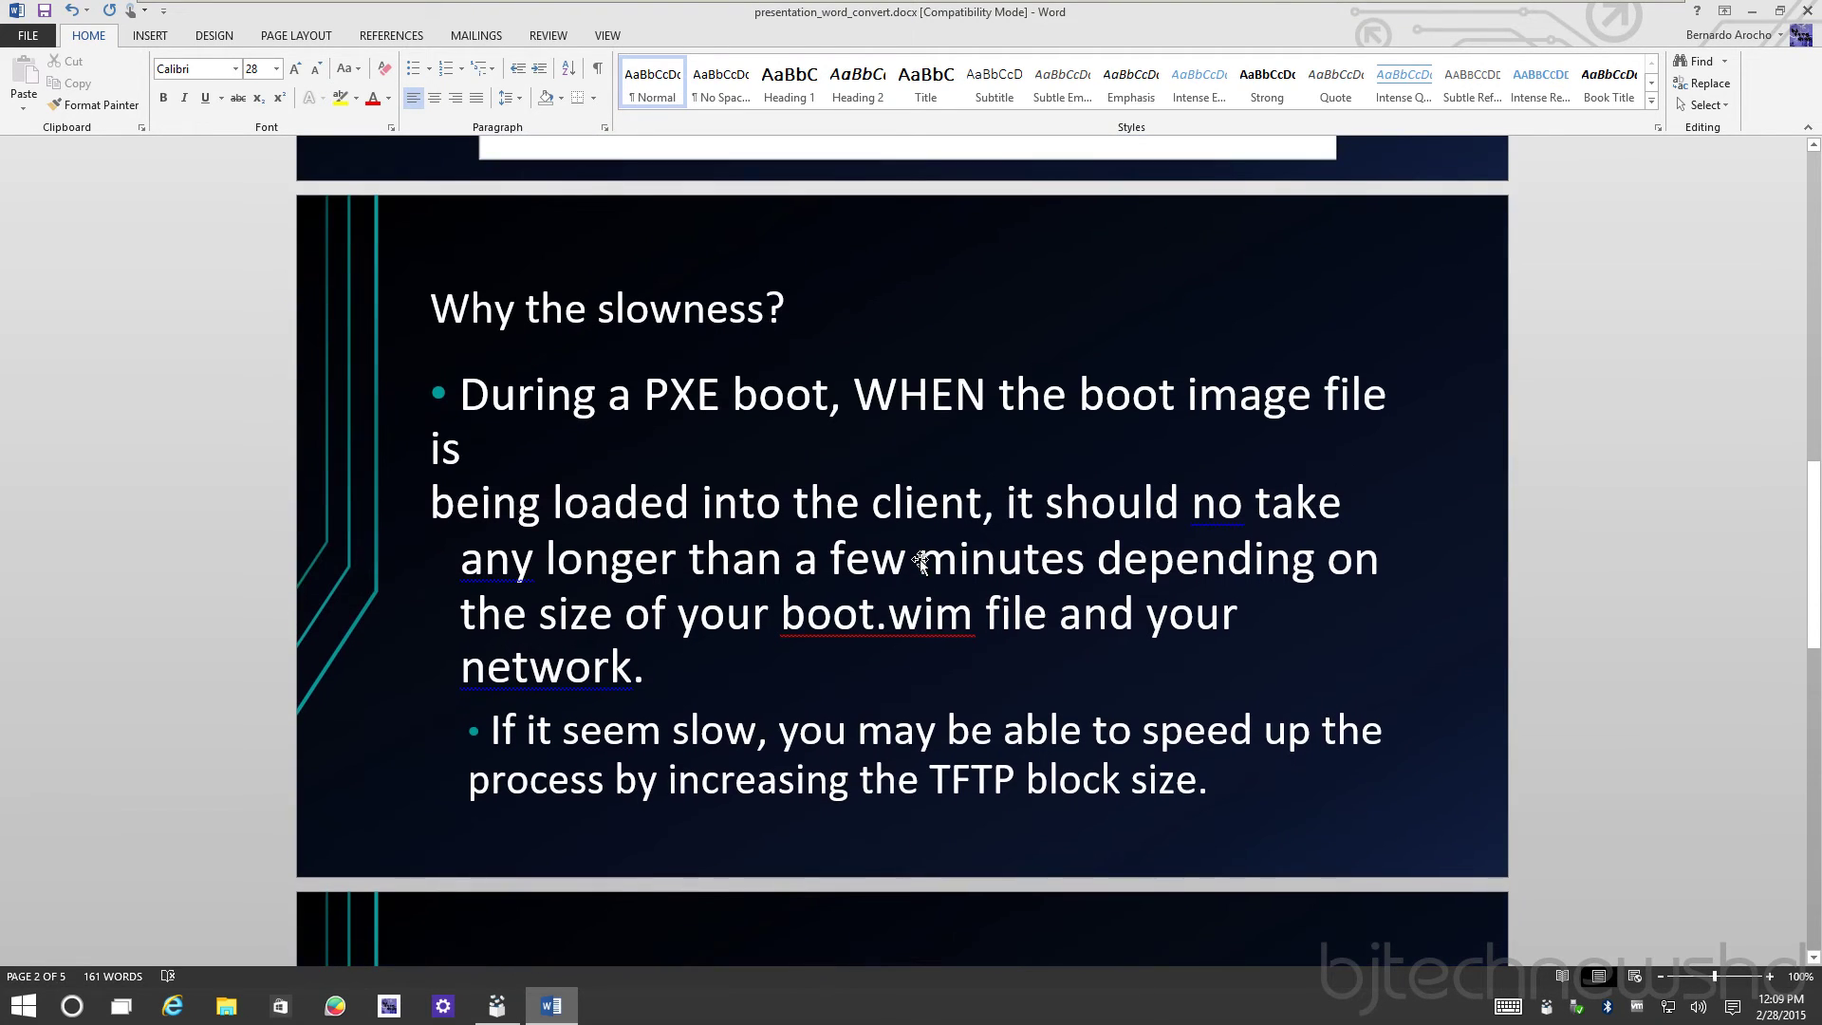
scroll(920, 559, "up", 6)
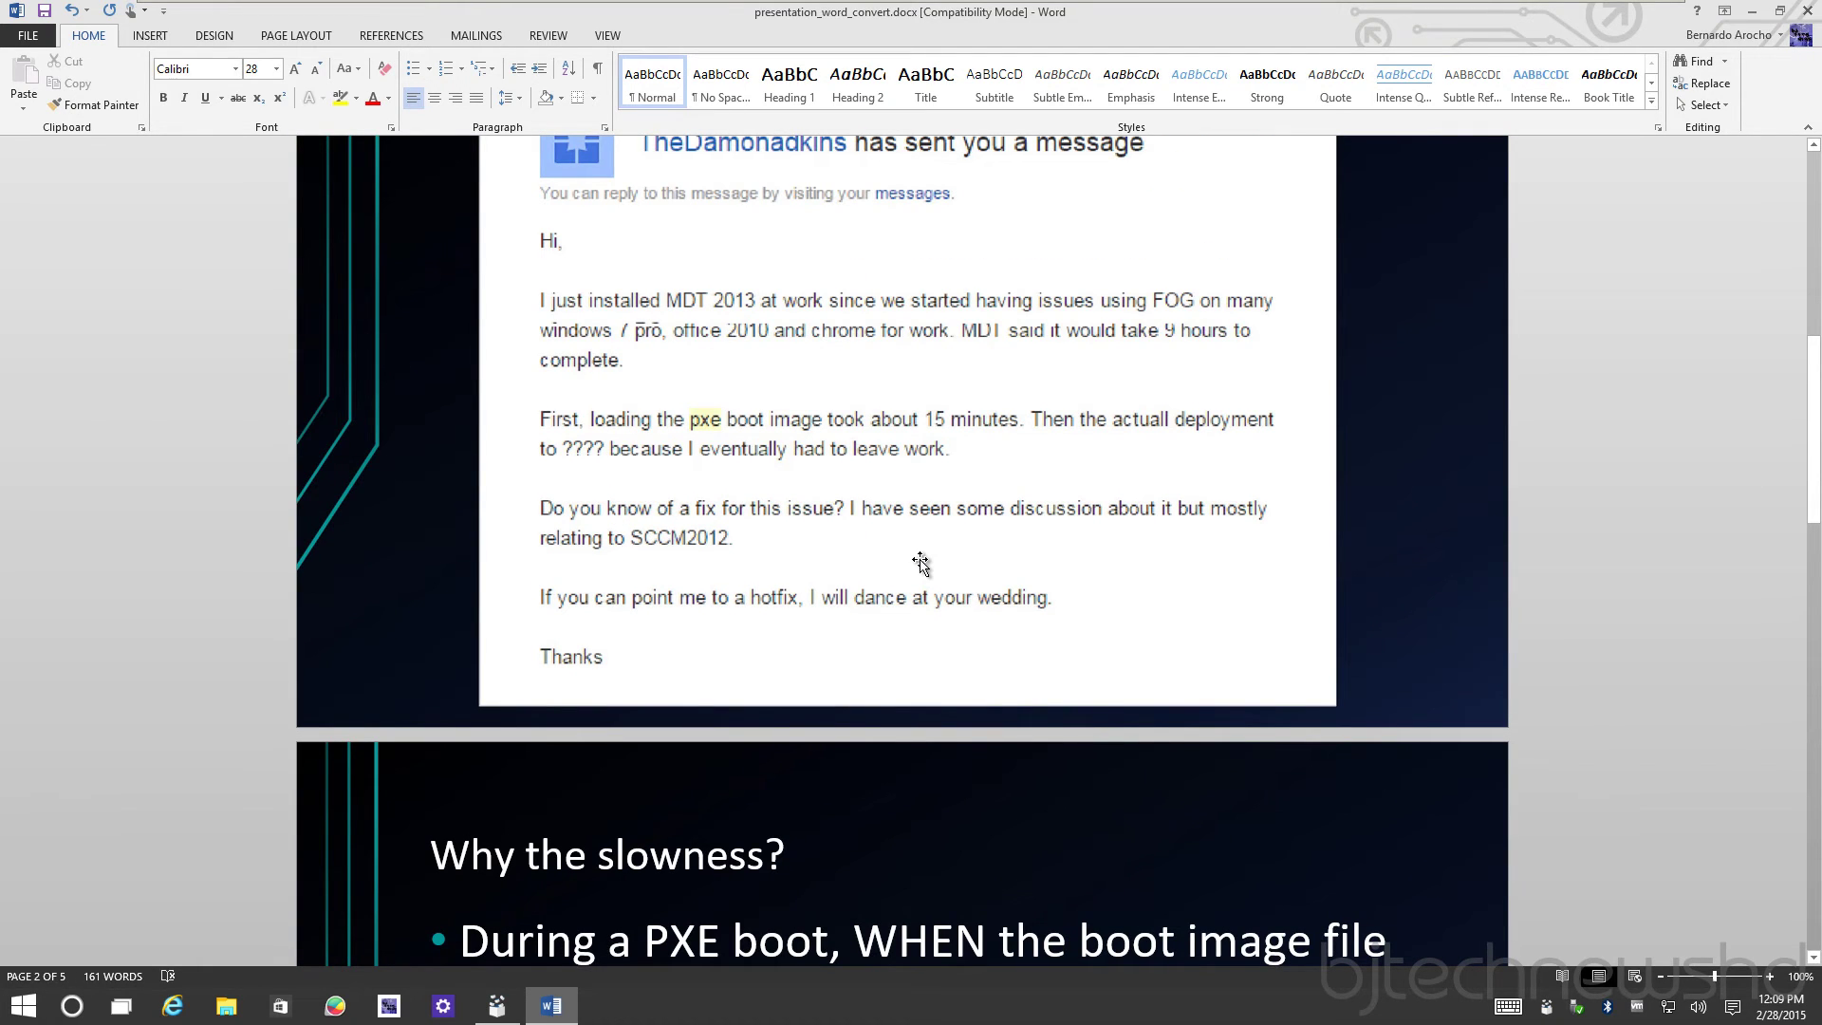
scroll(921, 562, "up", 3)
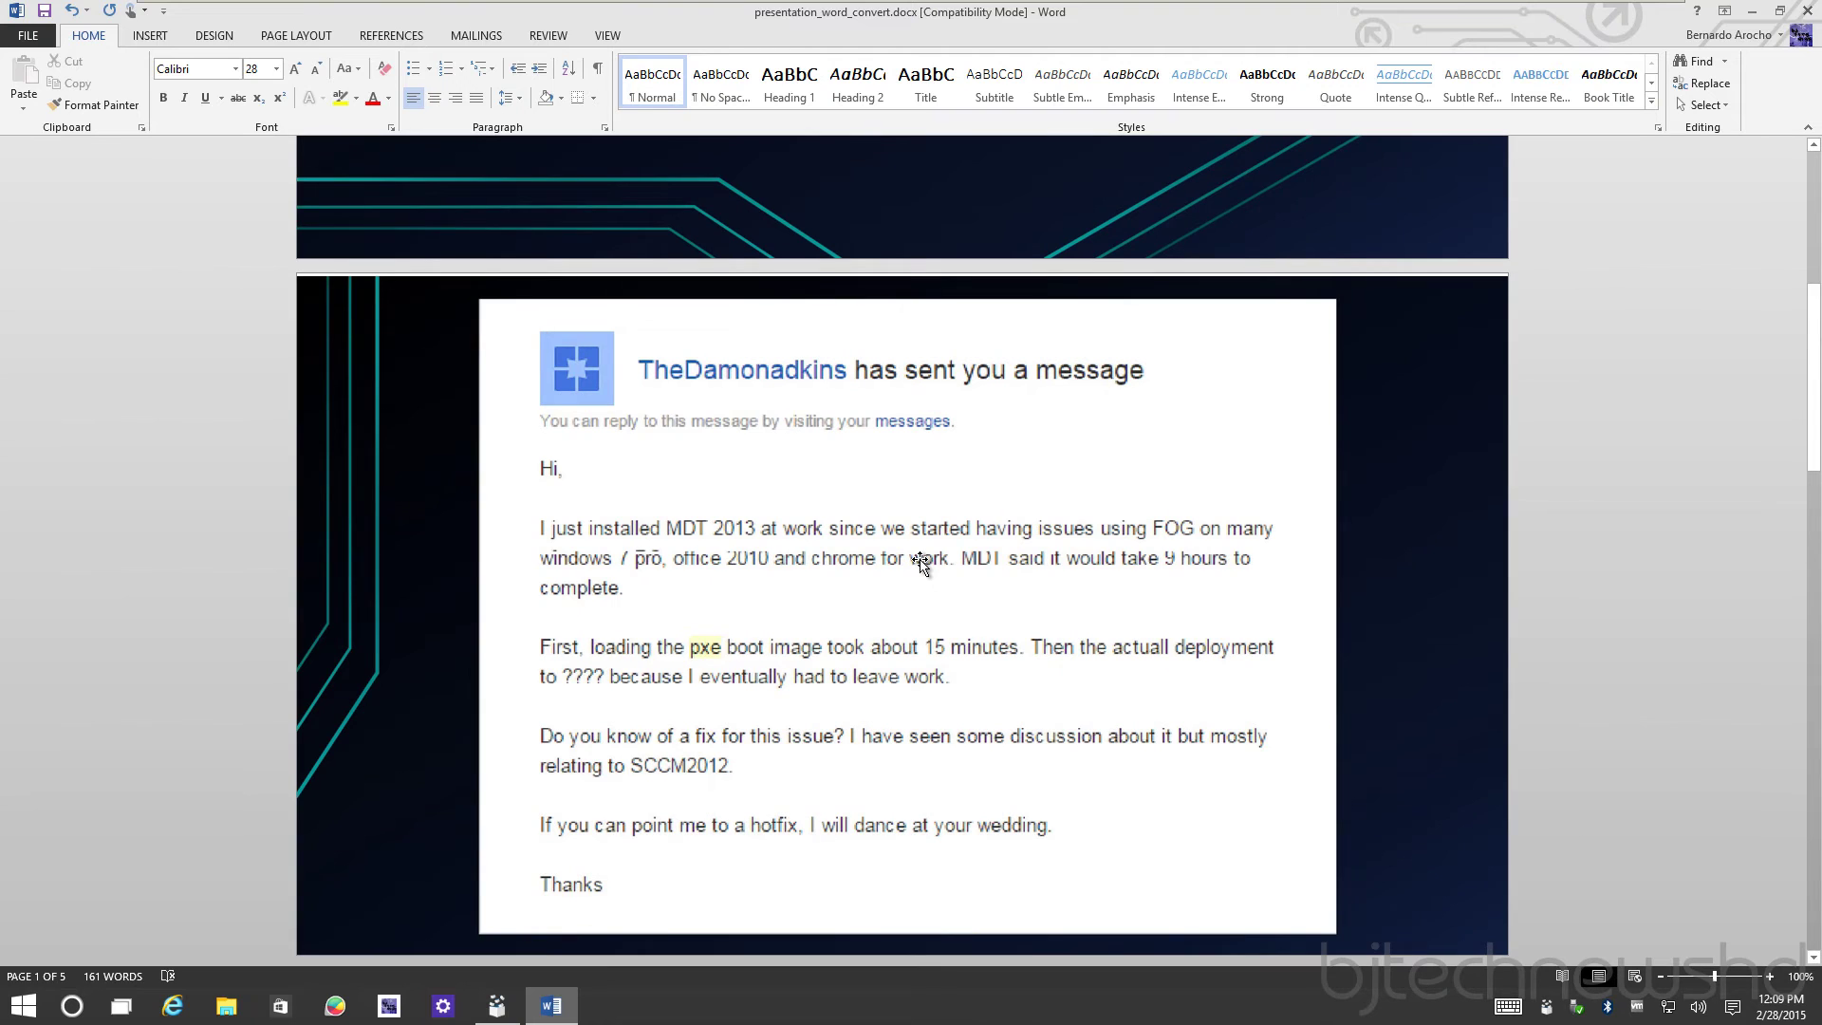
scroll(921, 559, "up", 7)
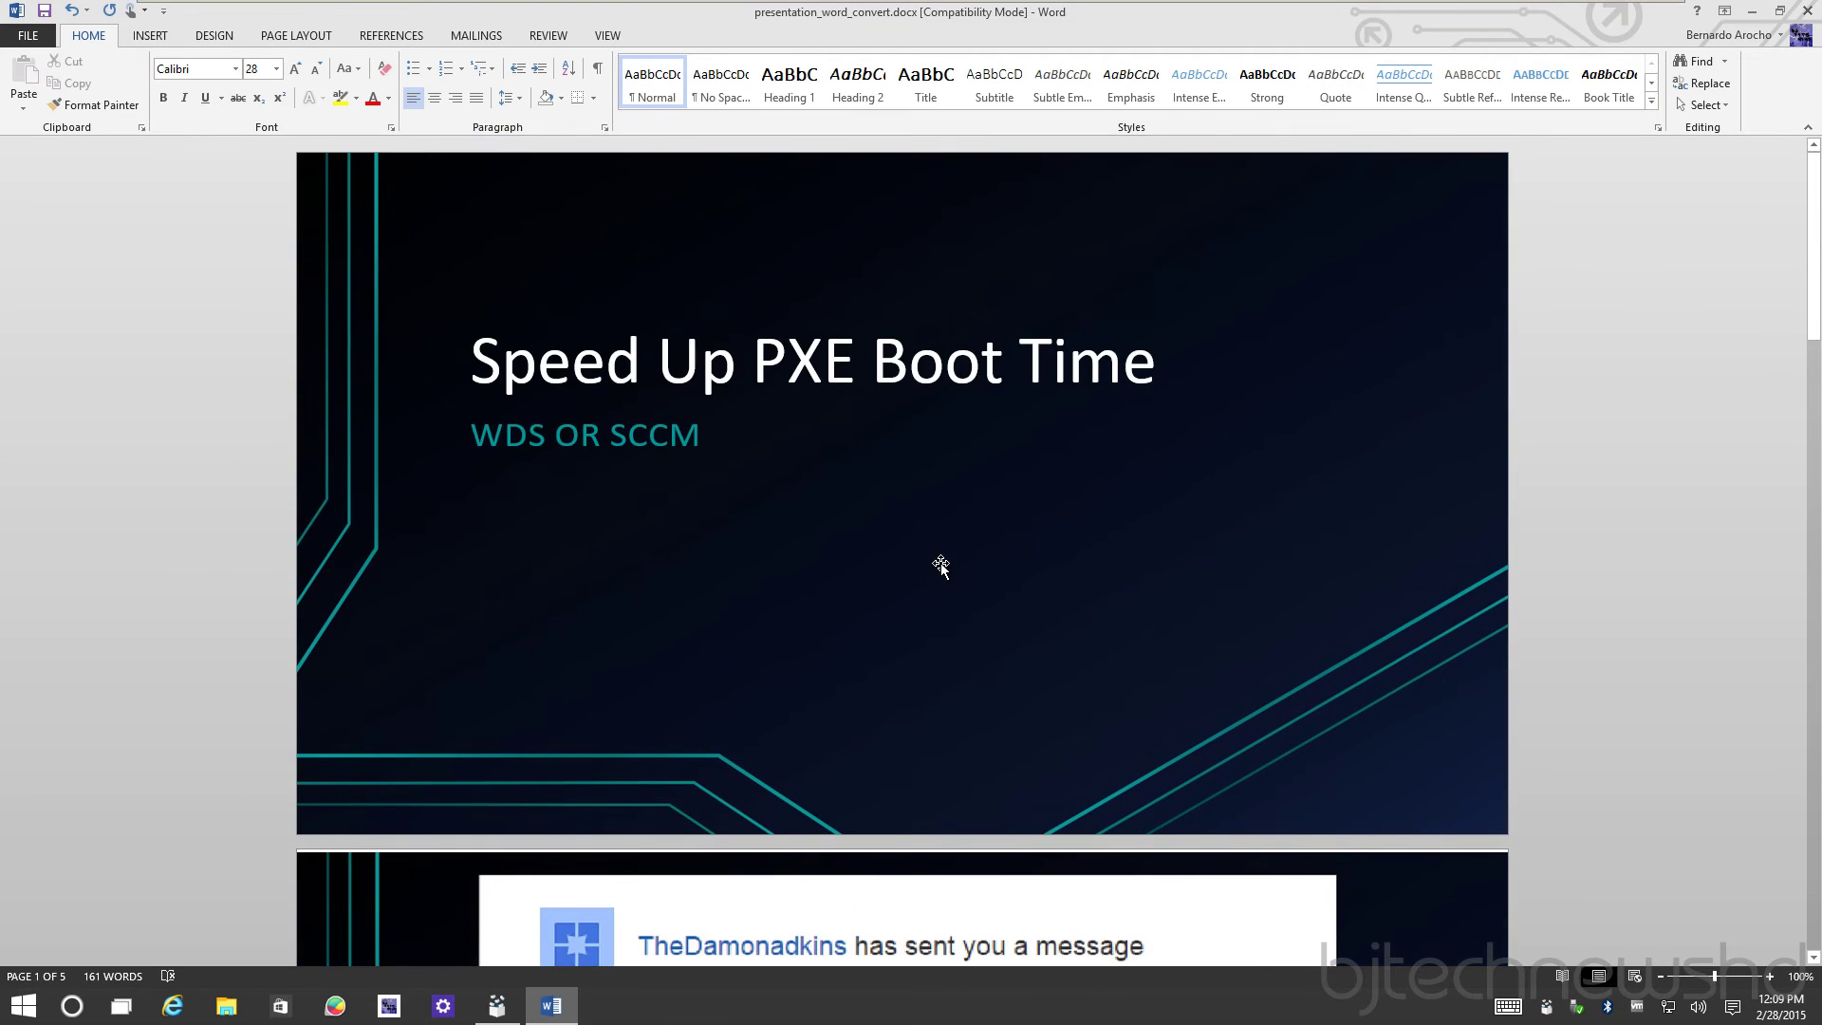
left_click(1808, 10)
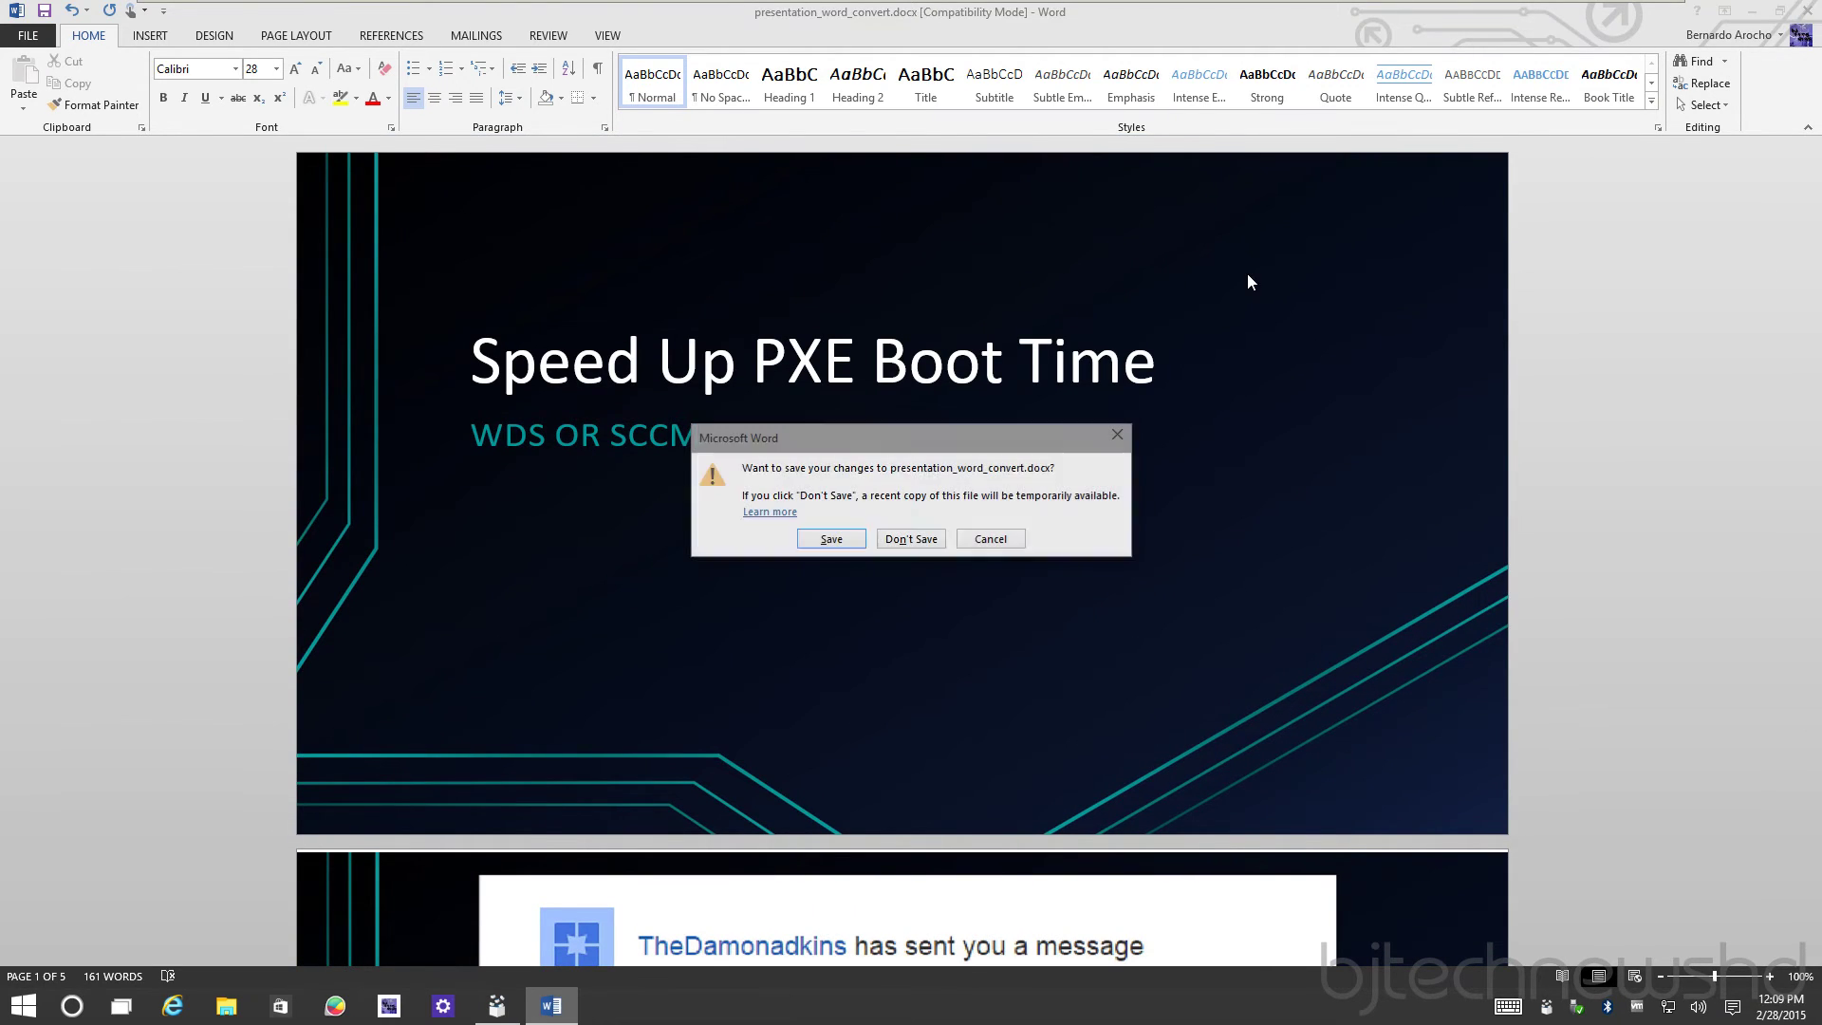
left_click(939, 534)
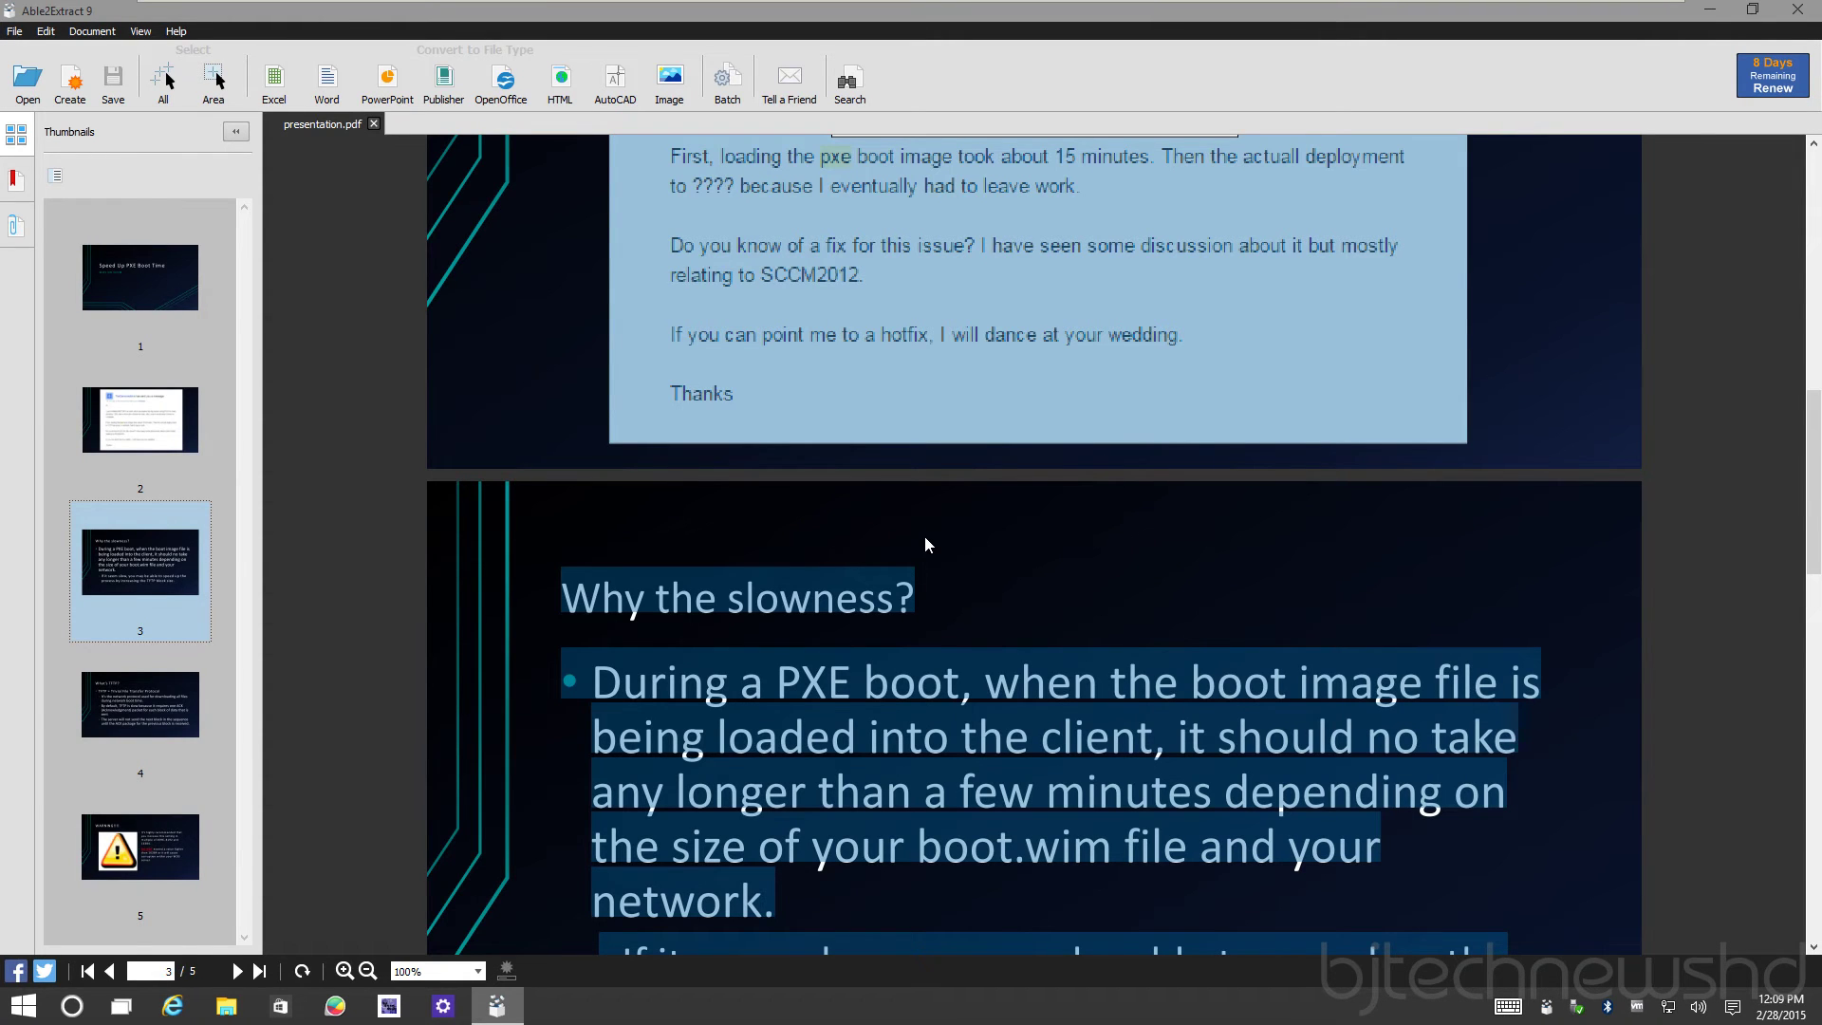
left_click(615, 81)
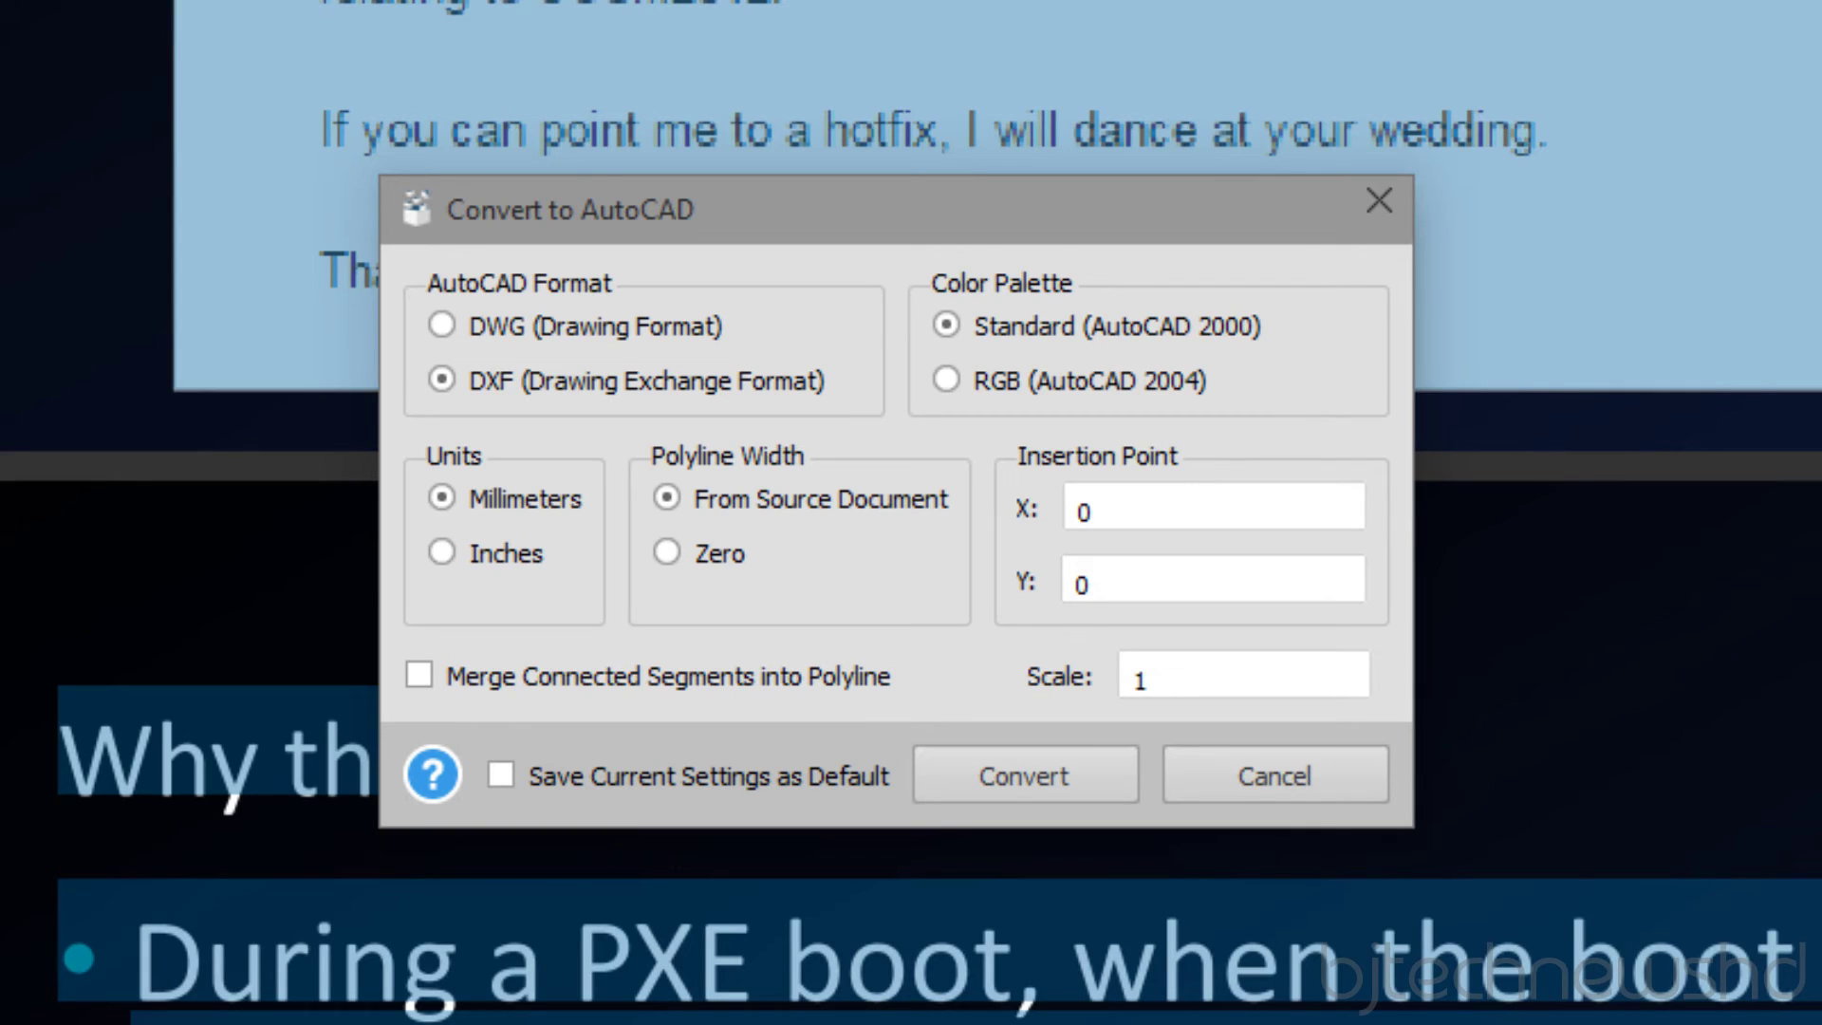
left_click(1359, 775)
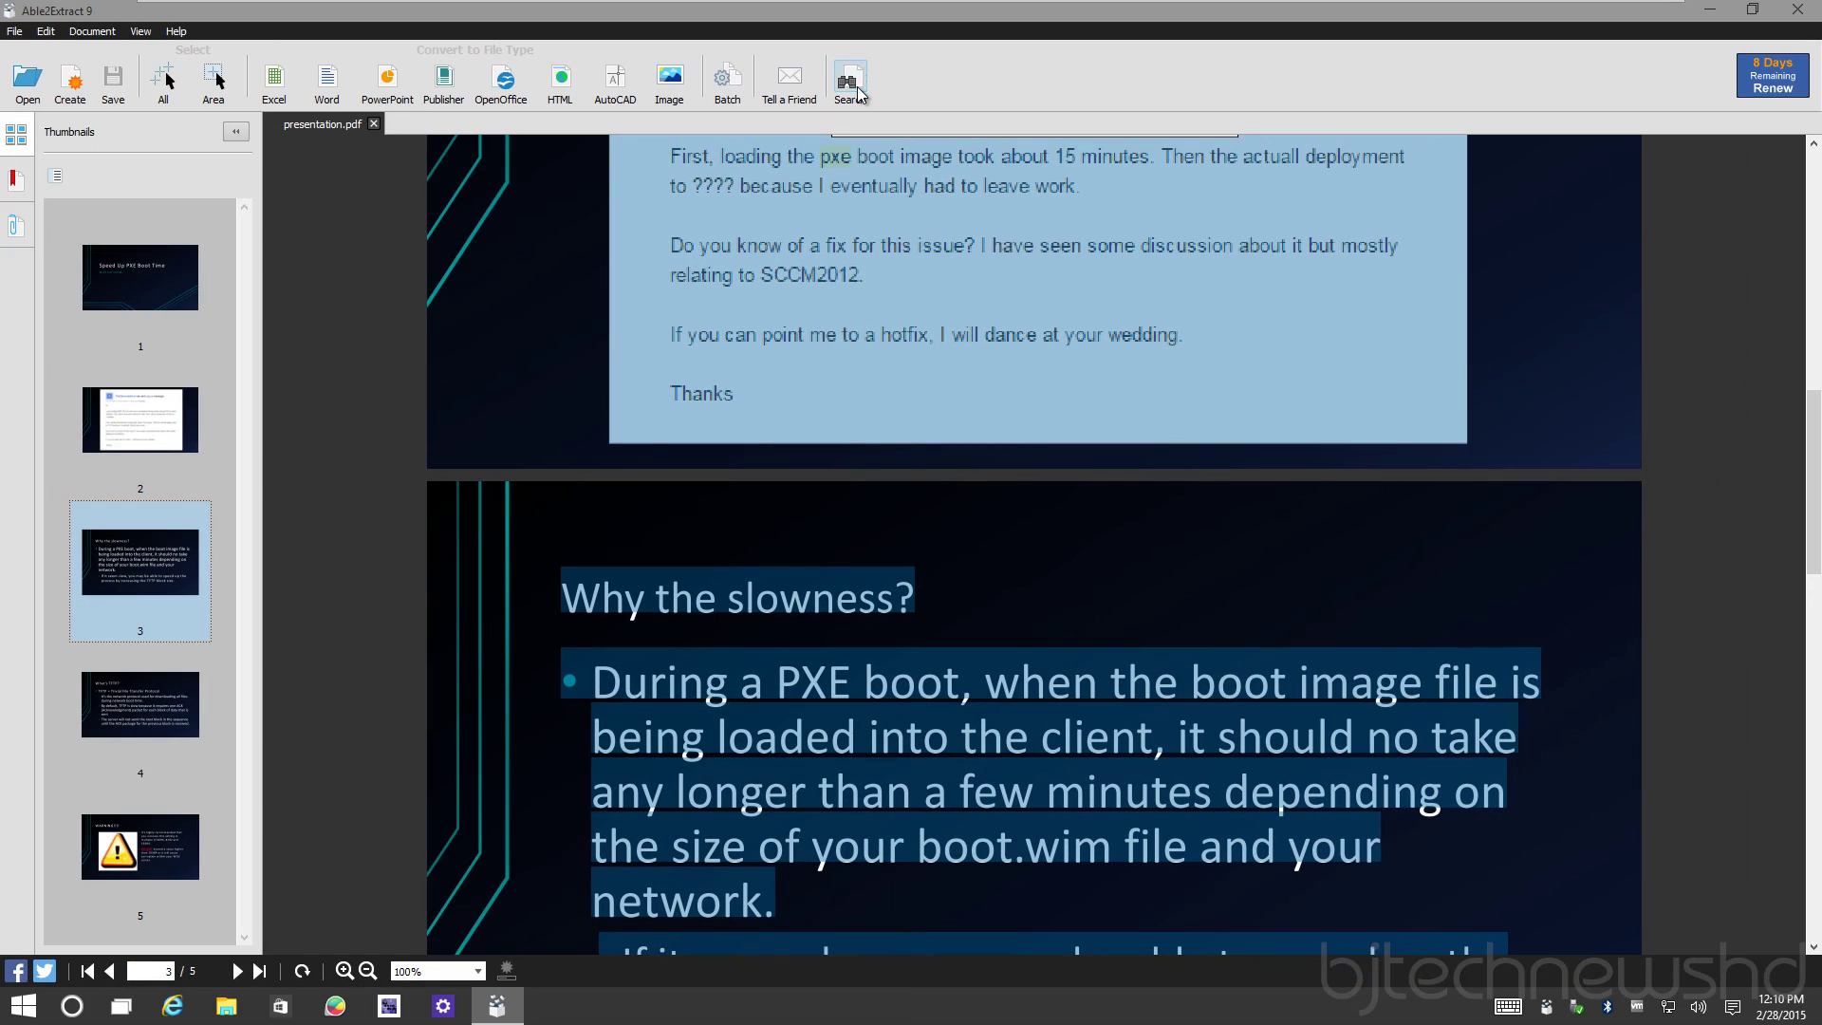
Open the Search dialog from the toolbar to find text in presentation.pdf.
left_click(854, 86)
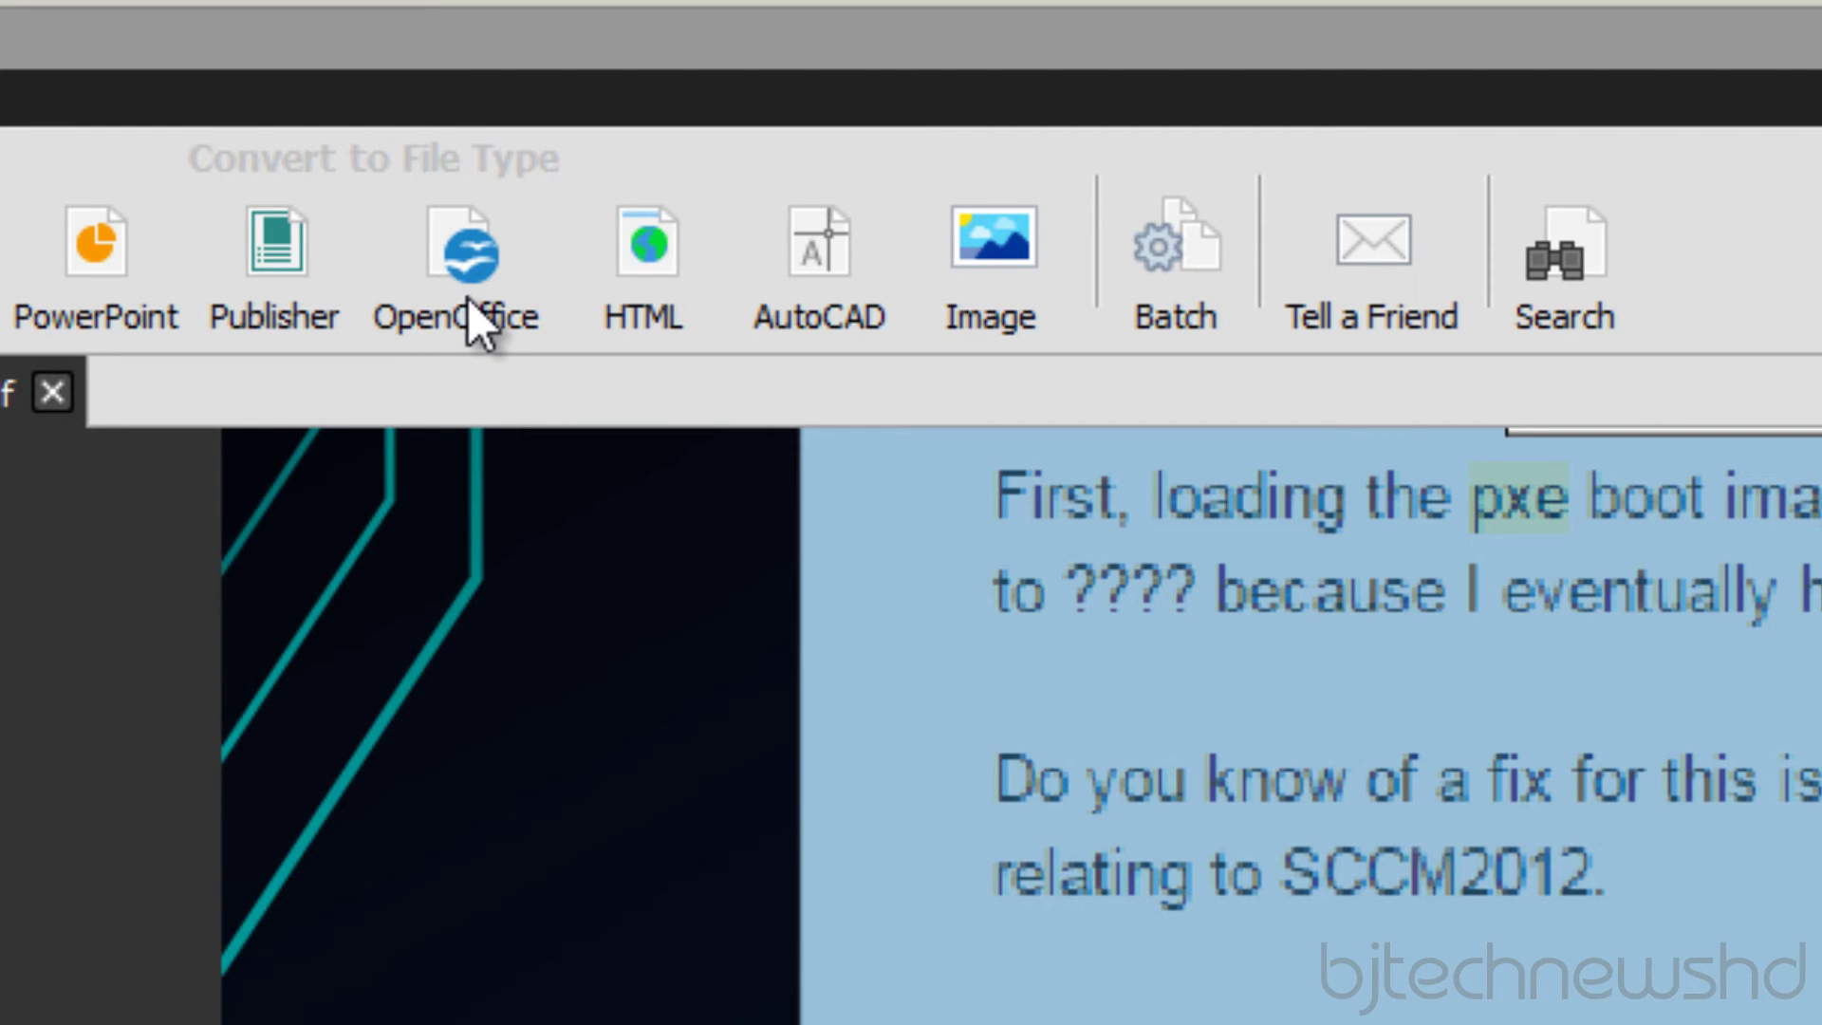
Preview the OpenOffice Calc/Writer/Impress conversion options, then cancel without converting.
left_click(469, 270)
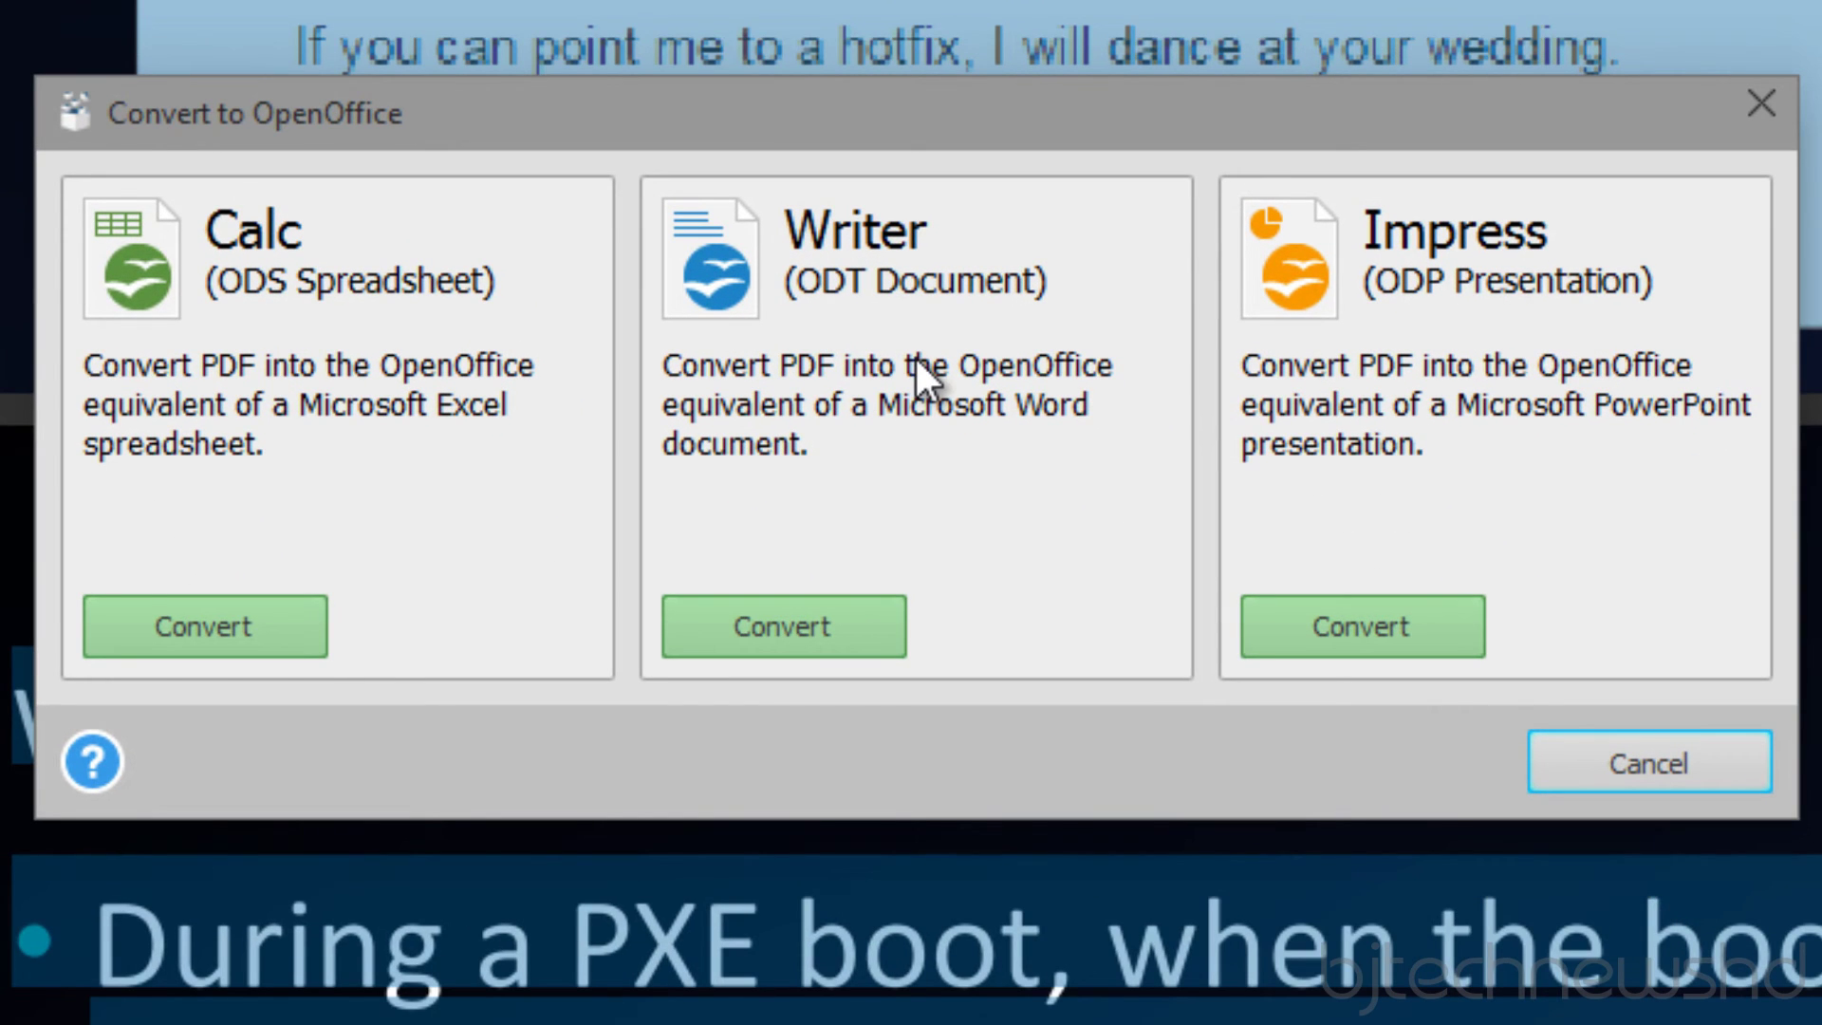
left_click(1706, 771)
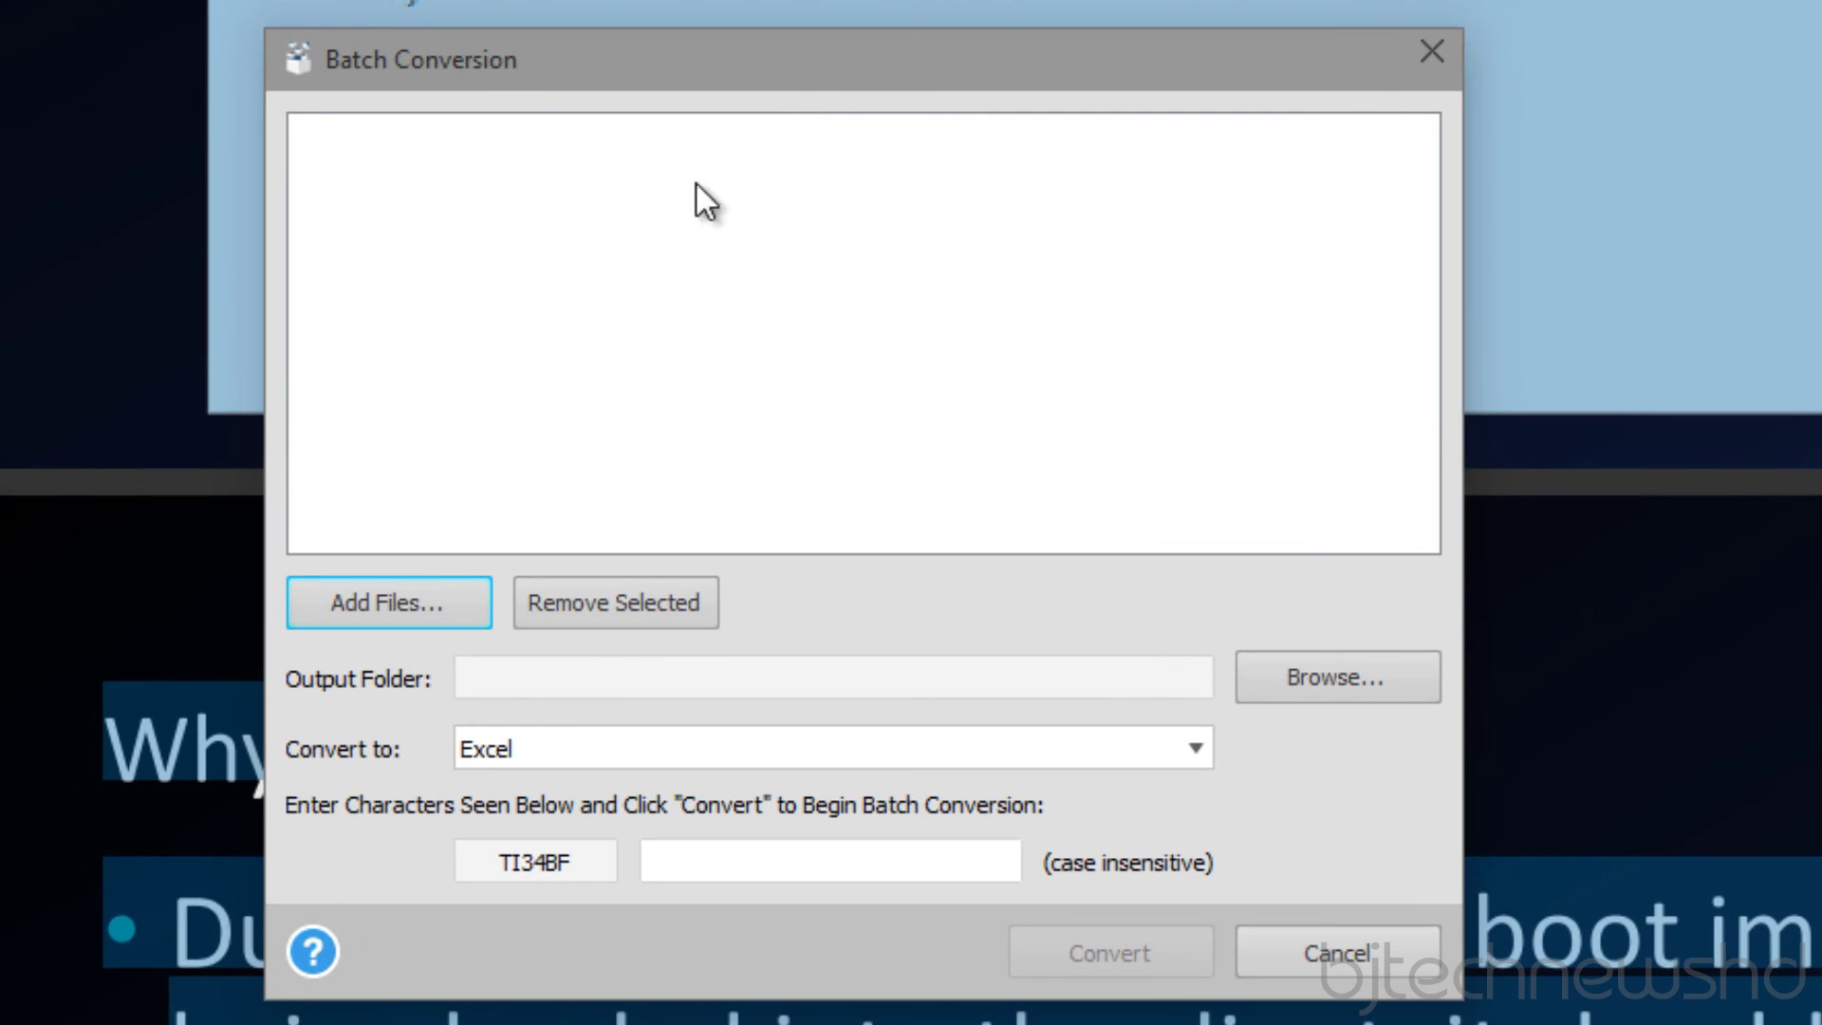
Choose 'Word - Frames' as the batch output format and click into the verification field.
left_click(583, 746)
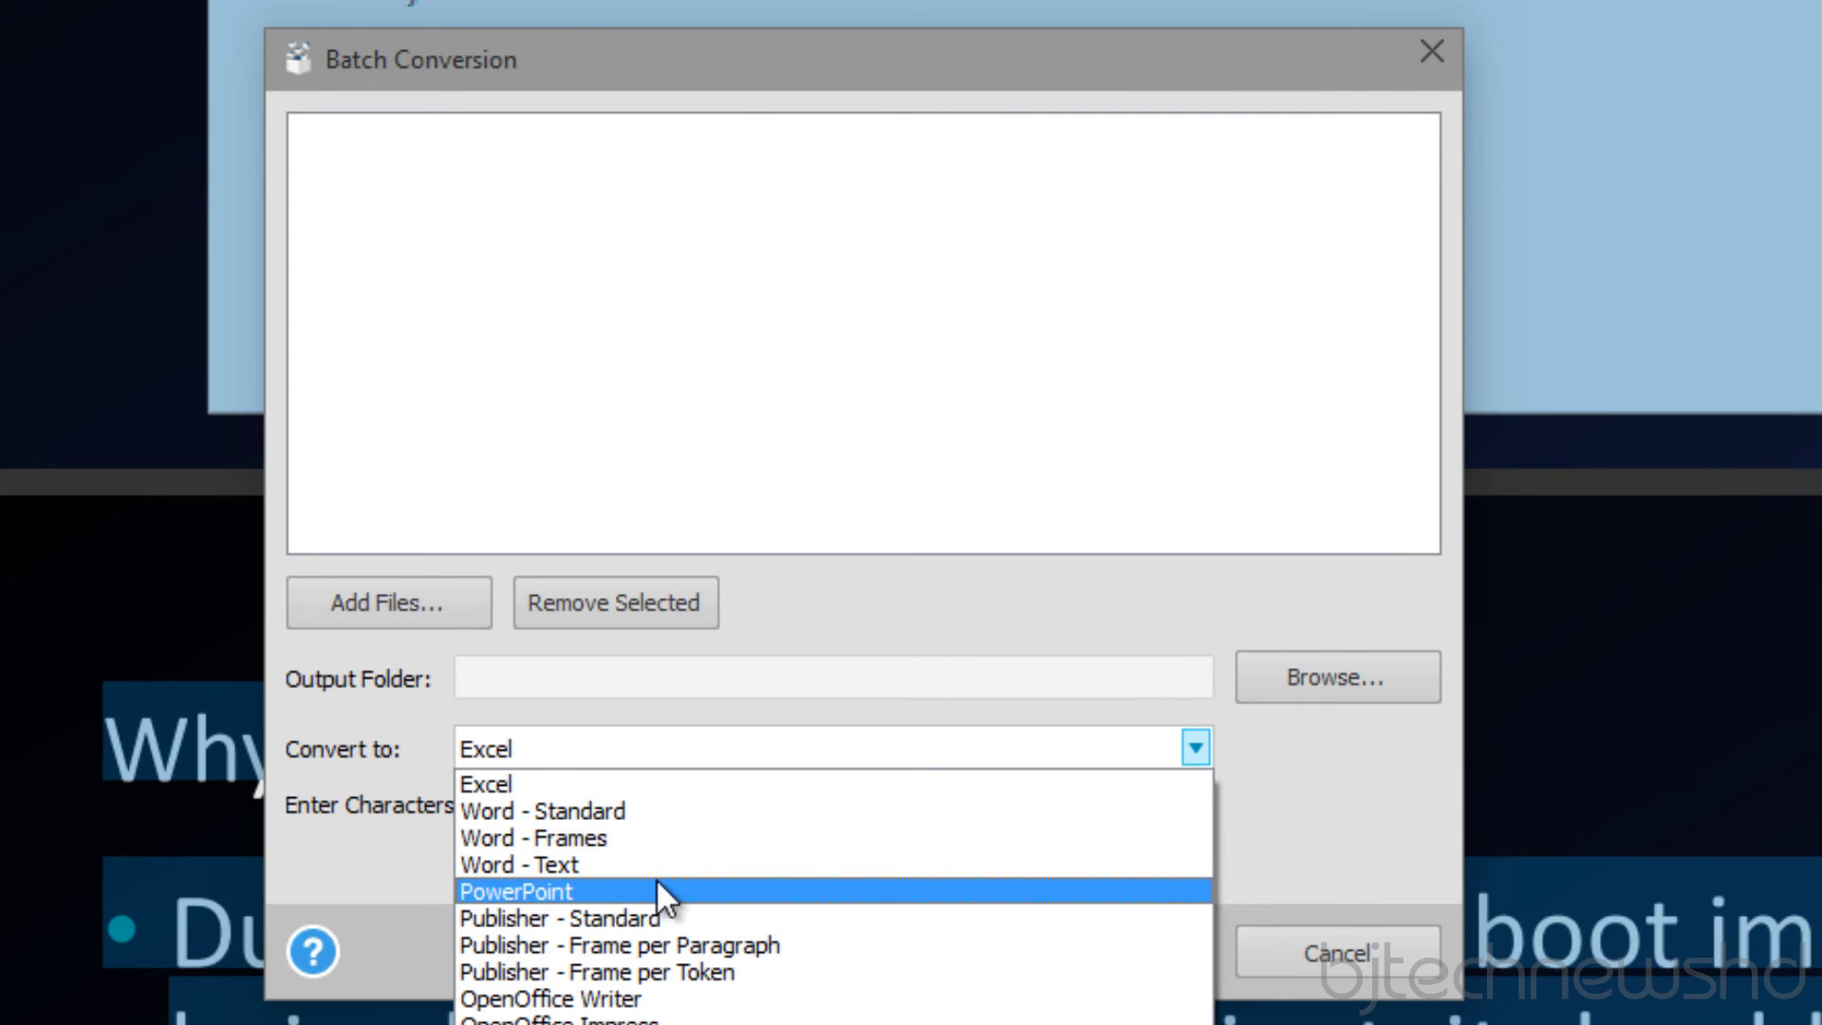
left_click(1187, 838)
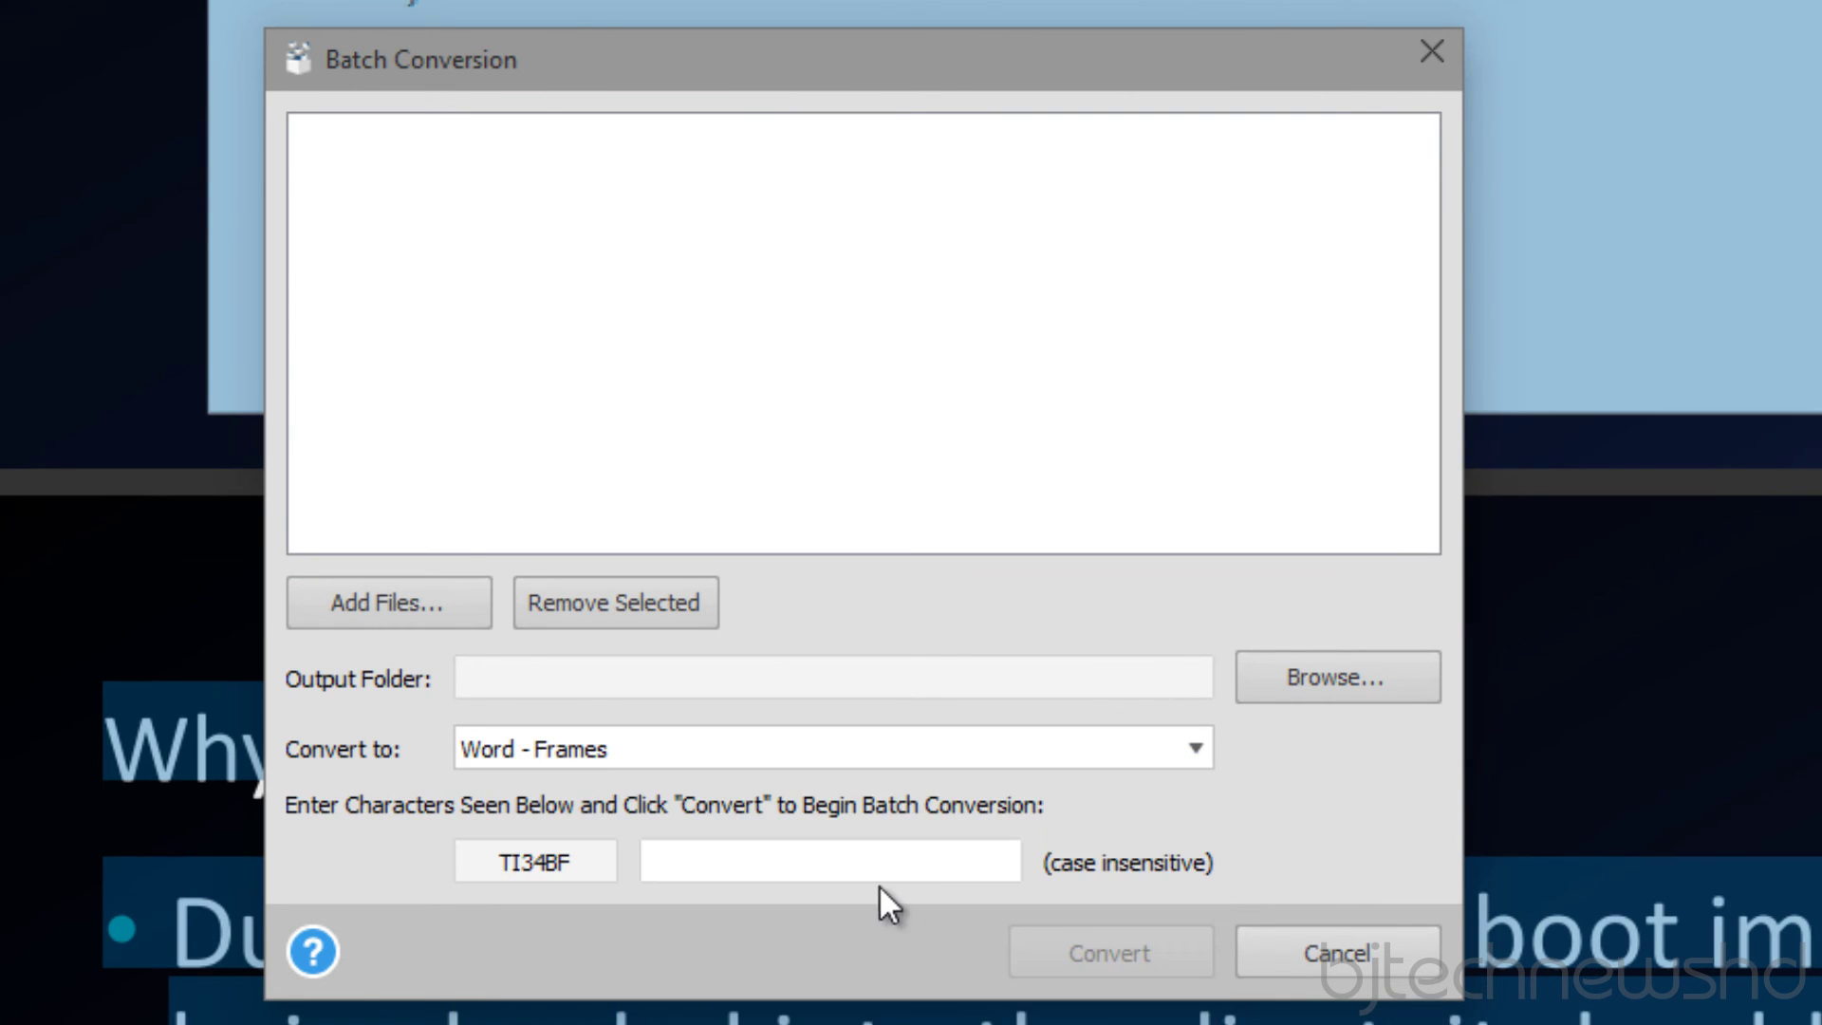
left_click(797, 866)
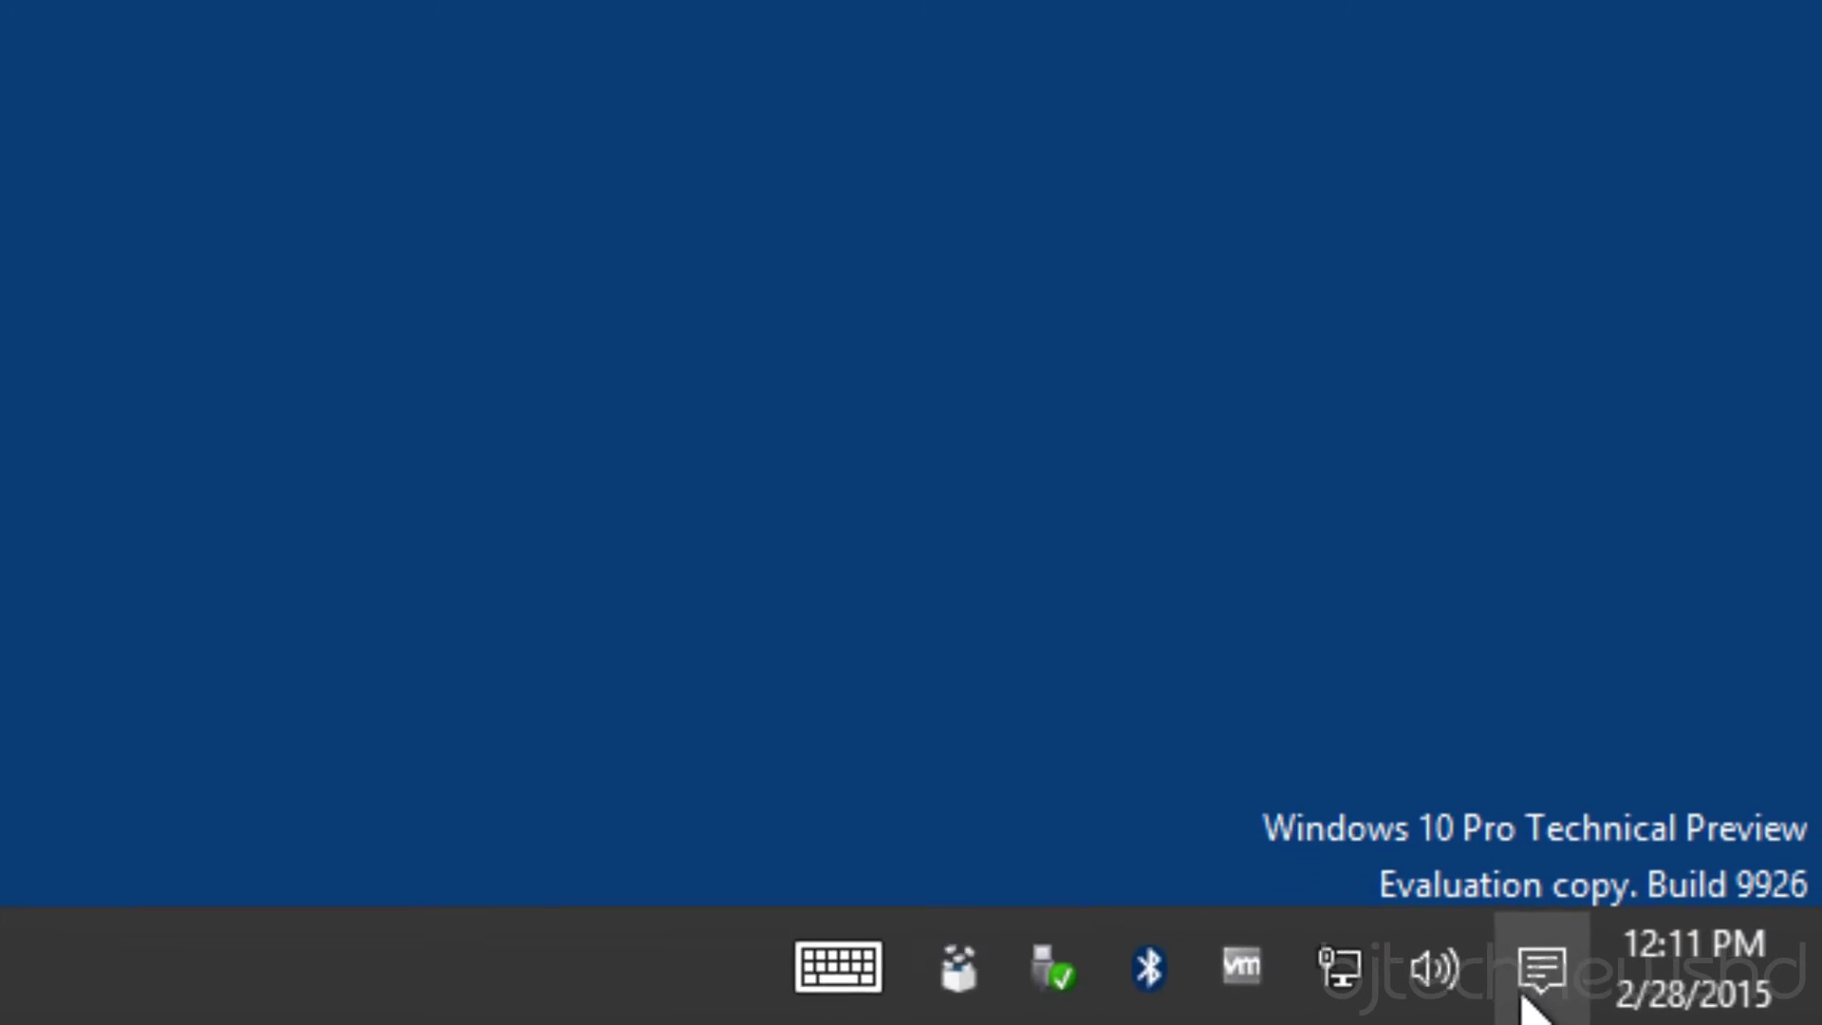
Go from the Action Center to All settings and into the Devices page.
left_click(1528, 992)
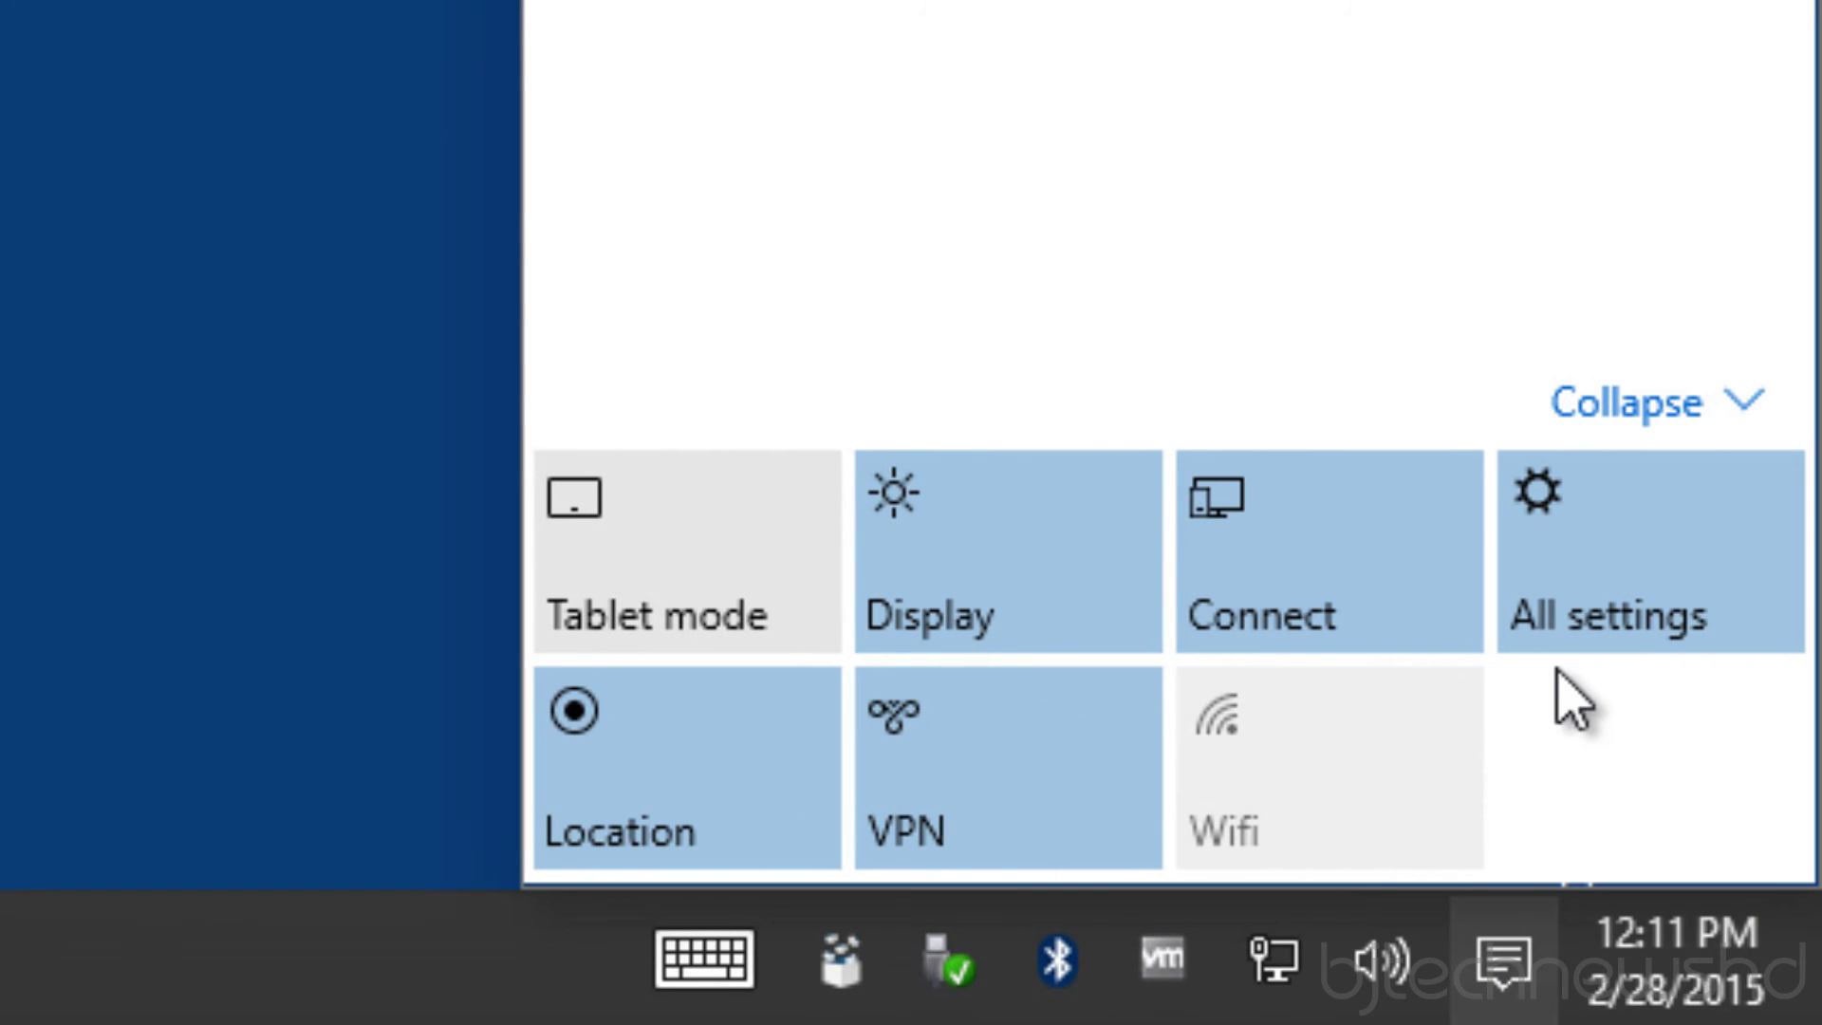
left_click(1608, 617)
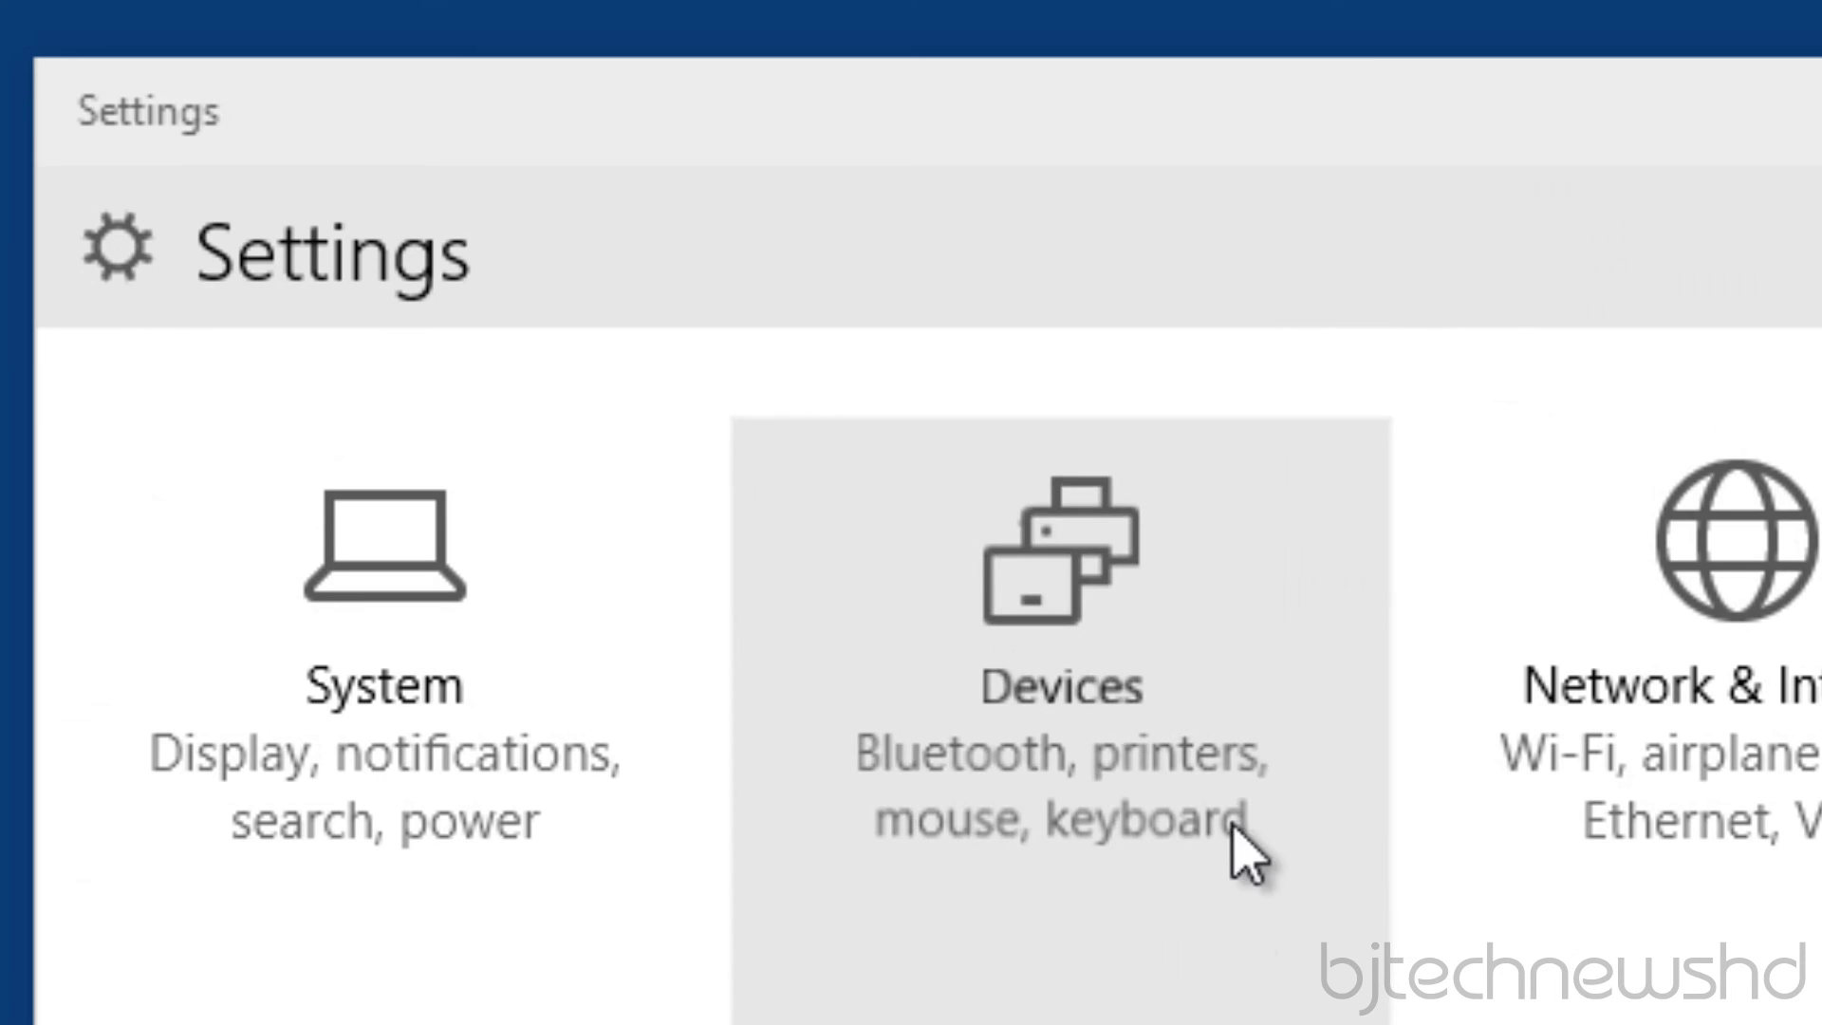
left_click(1234, 836)
Show Connected devices, listing Able2Extract 9.0 Printer, doPDF v7 and Microsoft XPS Document Writer.
left_click(441, 615)
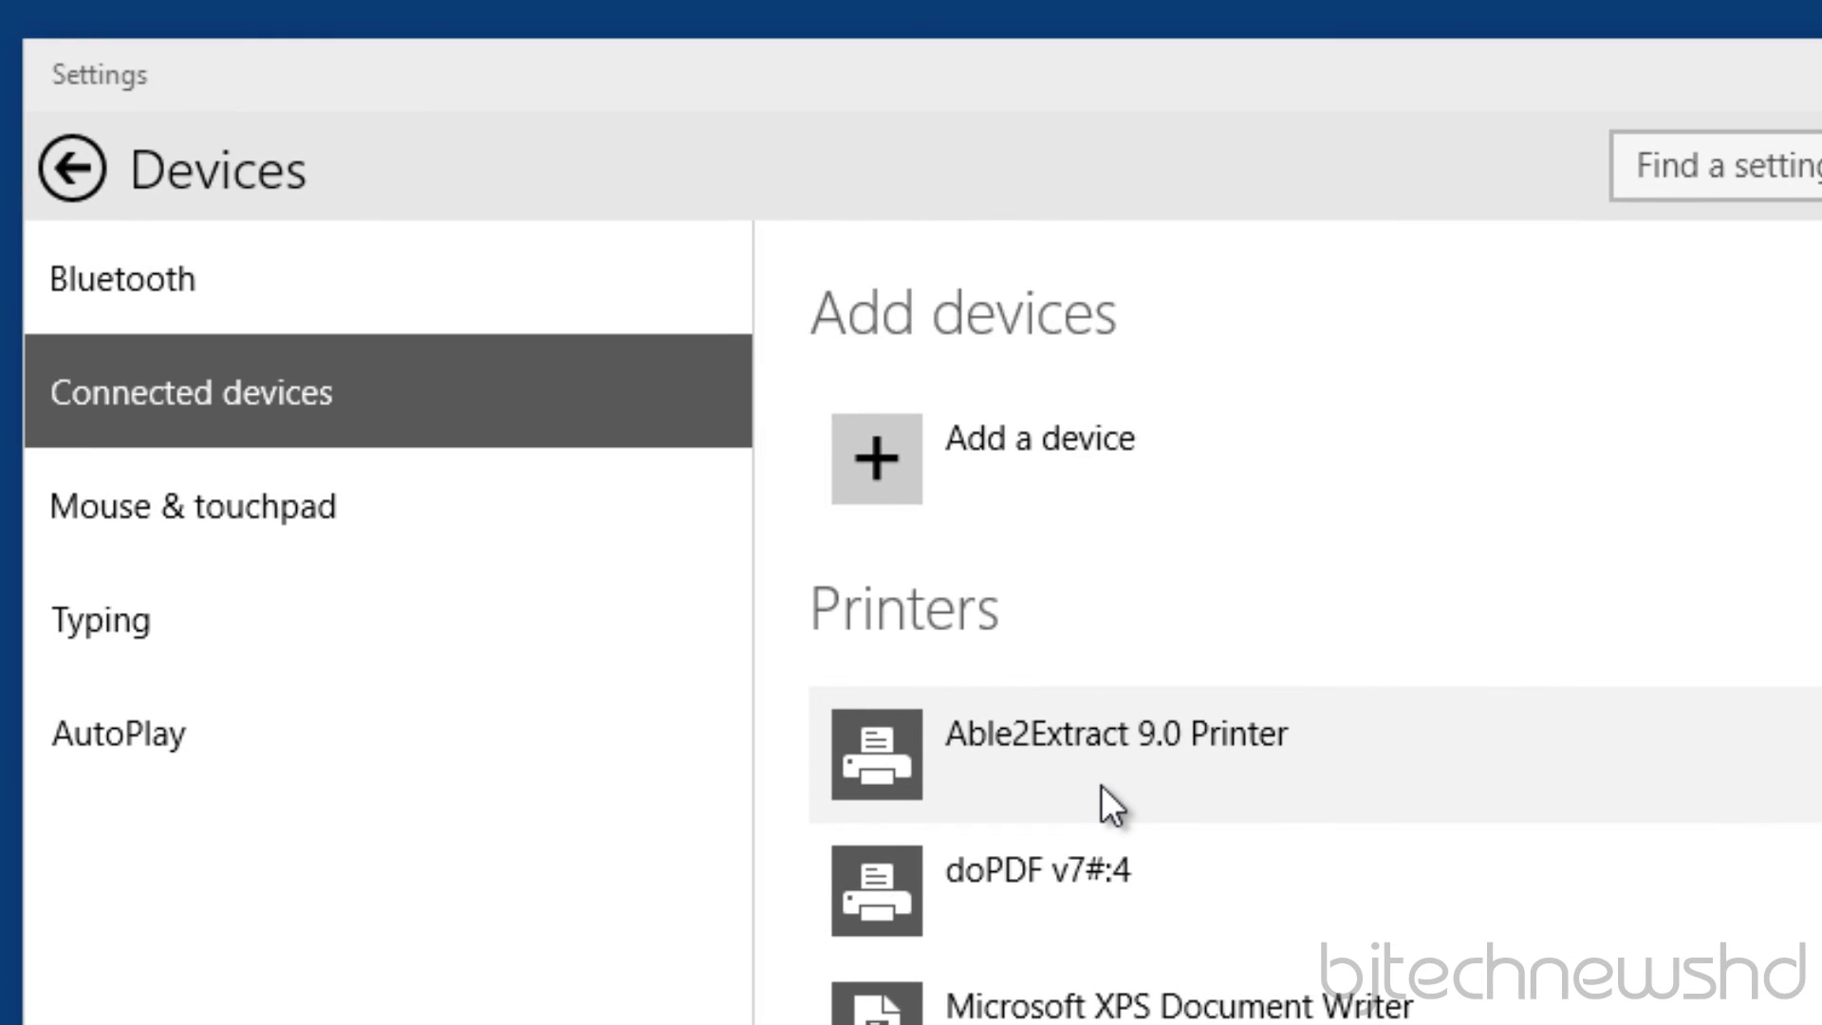